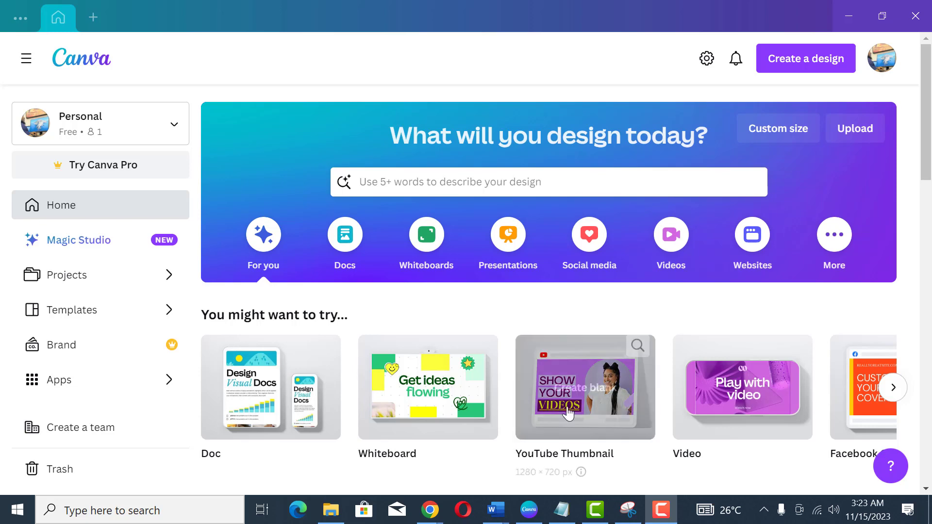
- Switch to the Chrome browser and view the Pixabay and free stock photo sites as image sources
{"action": "mouse_move", "coordinate": [458, 443]}
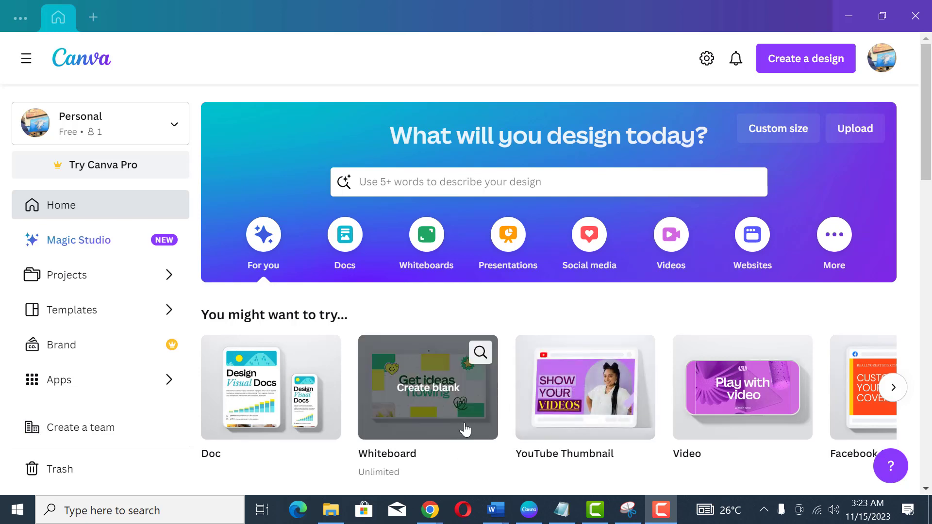
{"action": "key", "text": "alt+Tab"}
{"action": "left_click", "coordinate": [141, 17]}
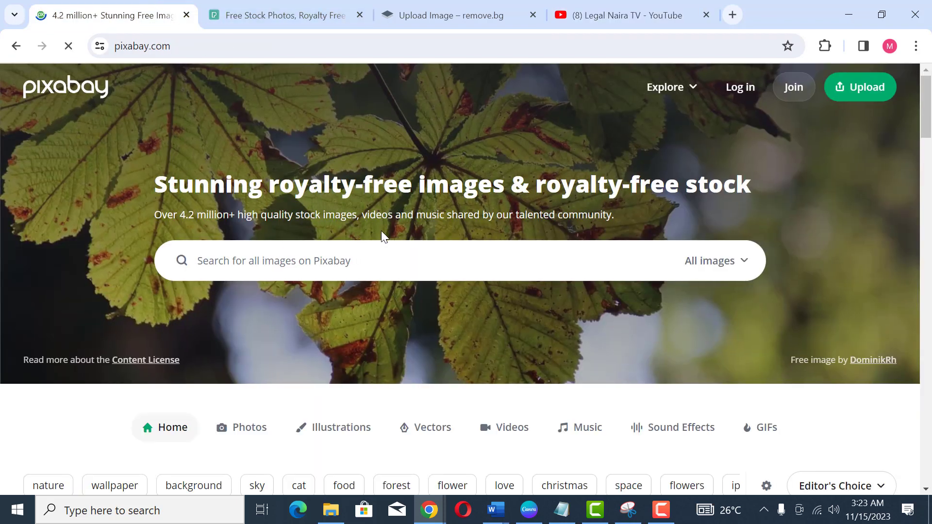
{"action": "left_click", "coordinate": [274, 15]}
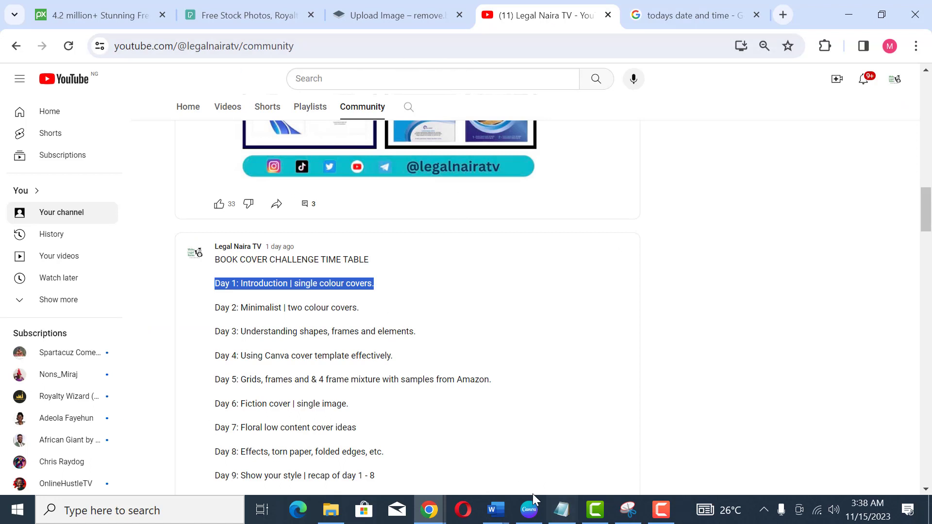
- Switch to Canva, create a blank custom-size design 6 in wide by 9 in high, and select its page
{"action": "left_click", "coordinate": [531, 511]}
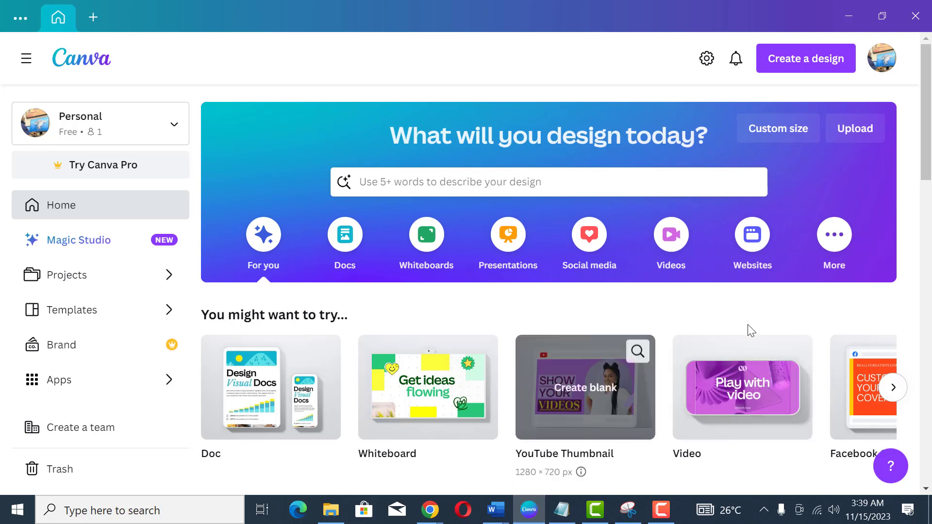
{"action": "left_click", "coordinate": [818, 66]}
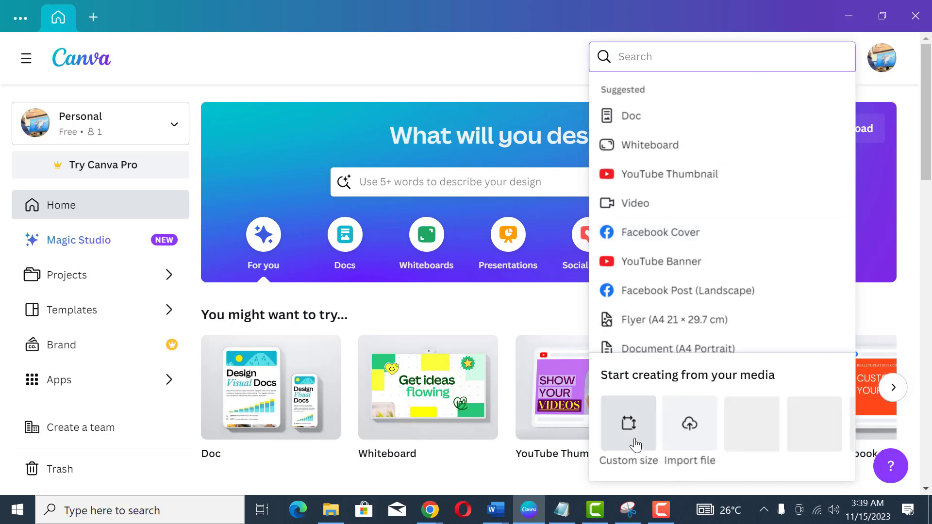
{"action": "left_click", "coordinate": [635, 445]}
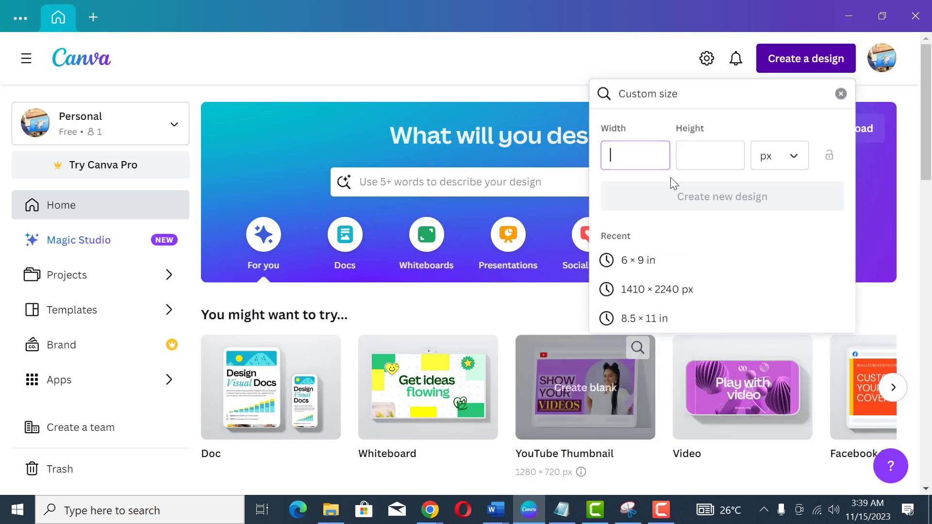
{"action": "left_click", "coordinate": [779, 164]}
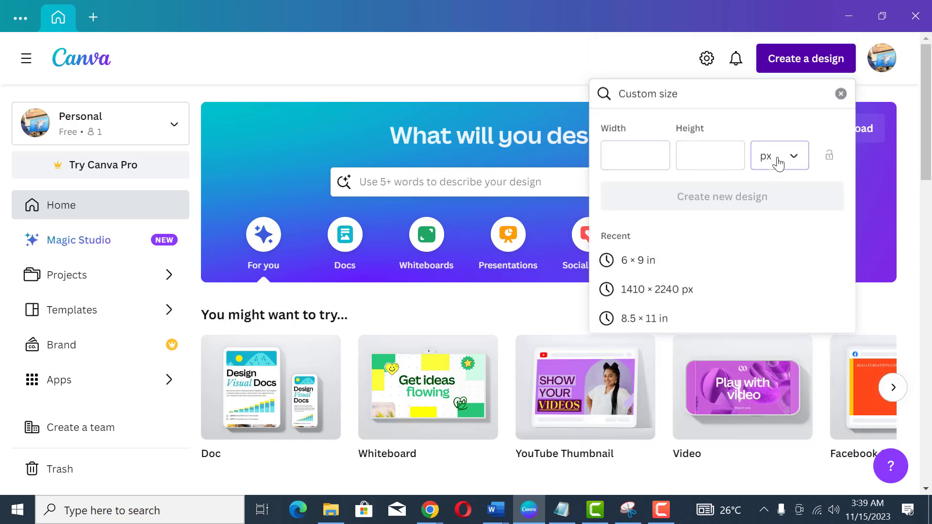
{"action": "left_click", "coordinate": [766, 223]}
{"action": "left_click", "coordinate": [644, 160]}
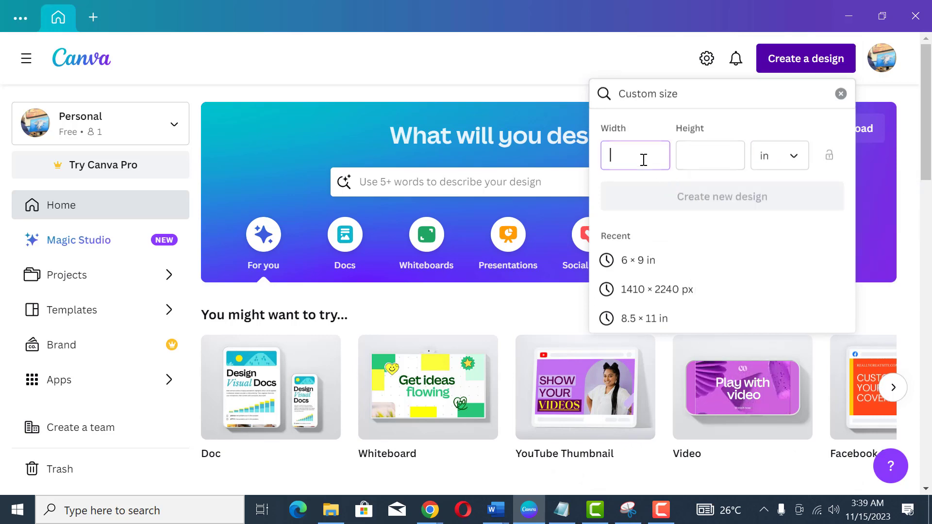
{"action": "type", "text": "6"}
{"action": "left_click", "coordinate": [720, 161]}
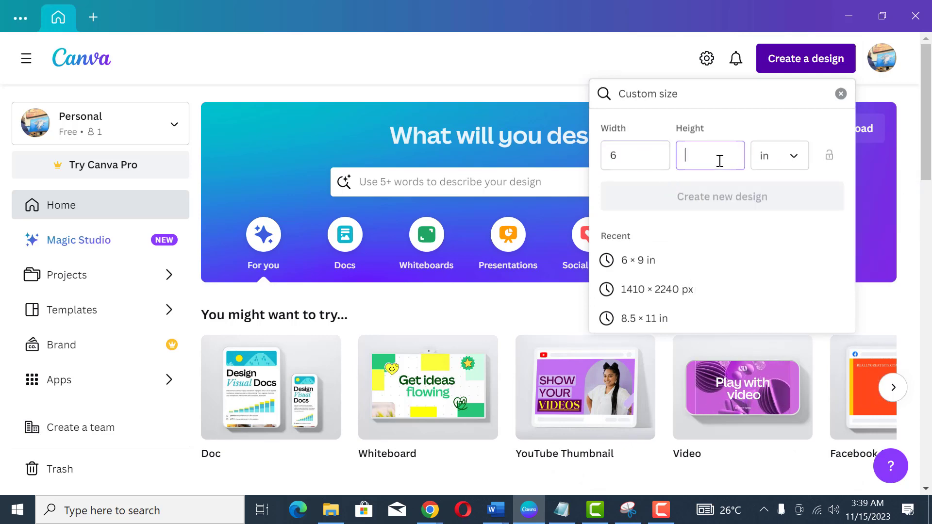
{"action": "type", "text": "9"}
{"action": "left_click", "coordinate": [724, 203]}
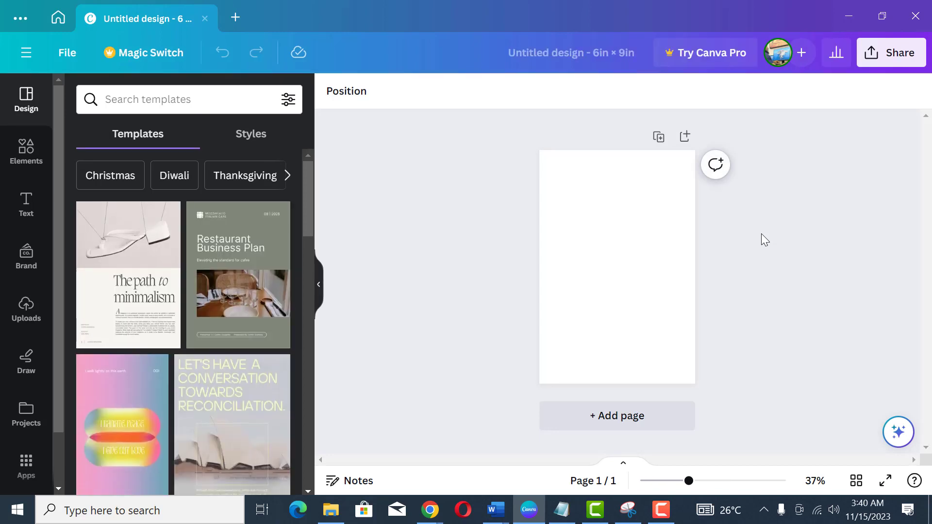
{"action": "left_click", "coordinate": [635, 273]}
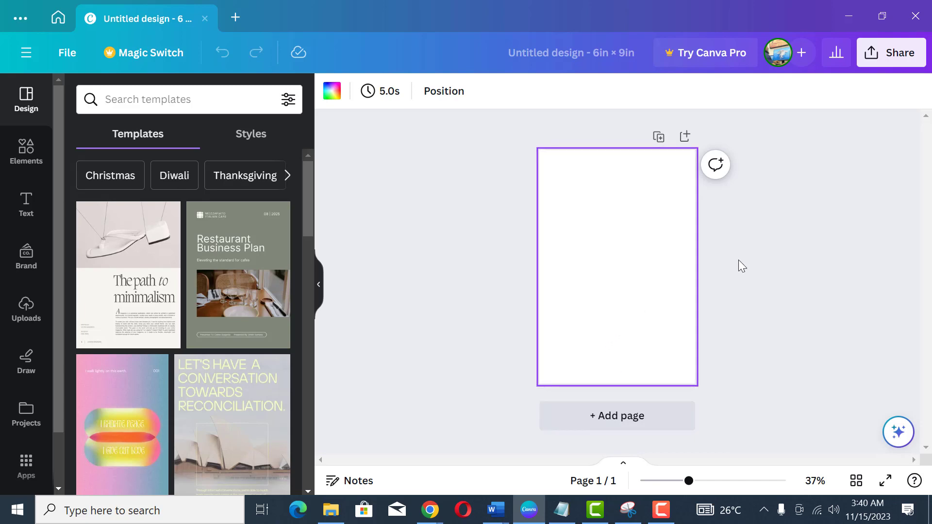
- Switch to the Chrome browser, open Pinterest's Password Keeper Journal board, and look through its pins
{"action": "key", "text": "alt+Tab"}
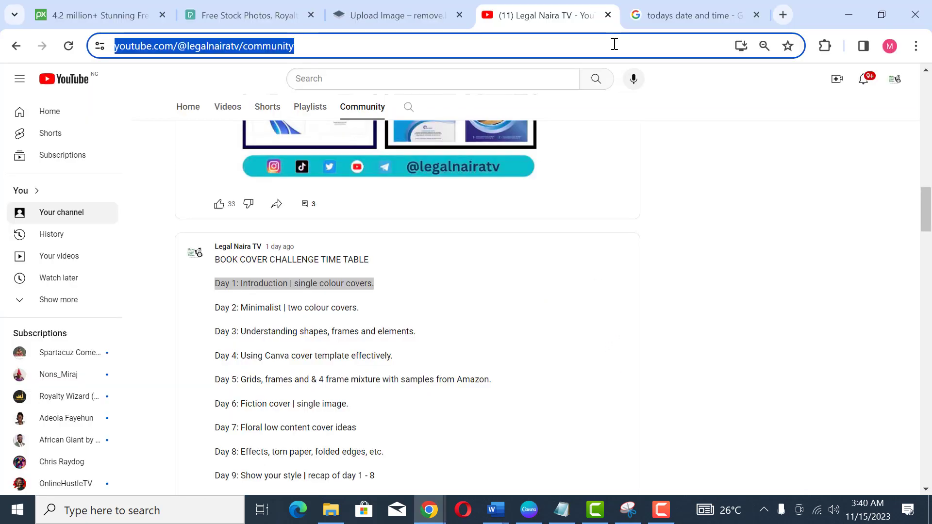
{"action": "type", "text": "pinterest.com/elirunner/password-keeper-journal/"}
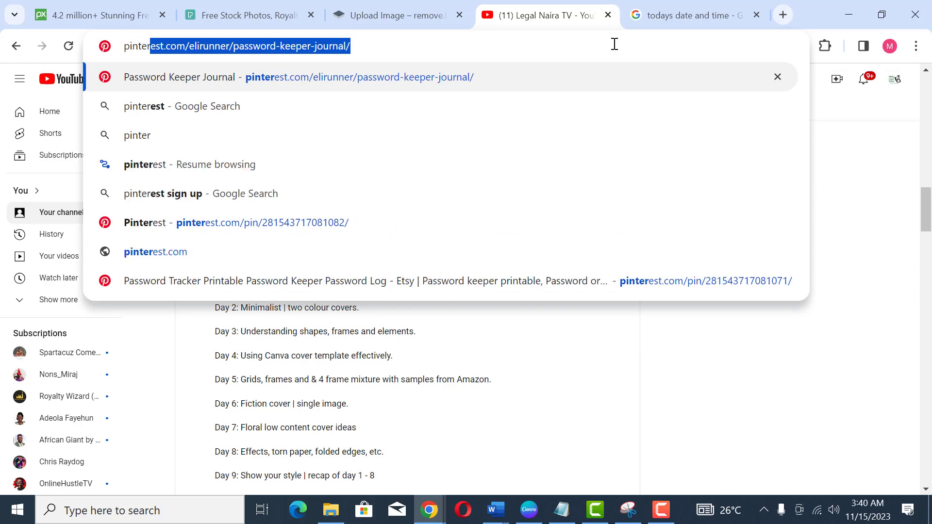
{"action": "key", "text": "Return"}
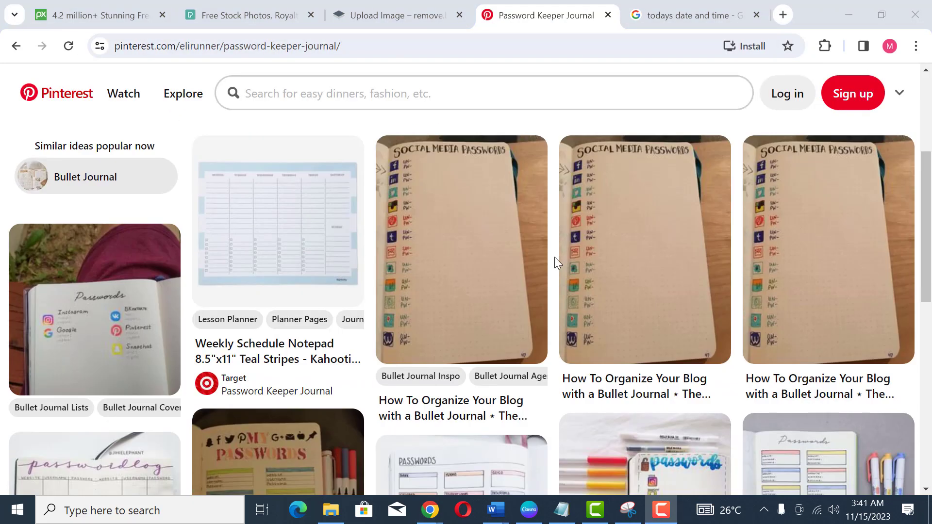
{"action": "scroll", "coordinate": [554, 257], "scroll_direction": "up", "scroll_amount": 2}
{"action": "scroll", "coordinate": [551, 259], "scroll_direction": "down", "scroll_amount": 8}
{"action": "scroll", "coordinate": [550, 257], "scroll_direction": "up", "scroll_amount": 7}
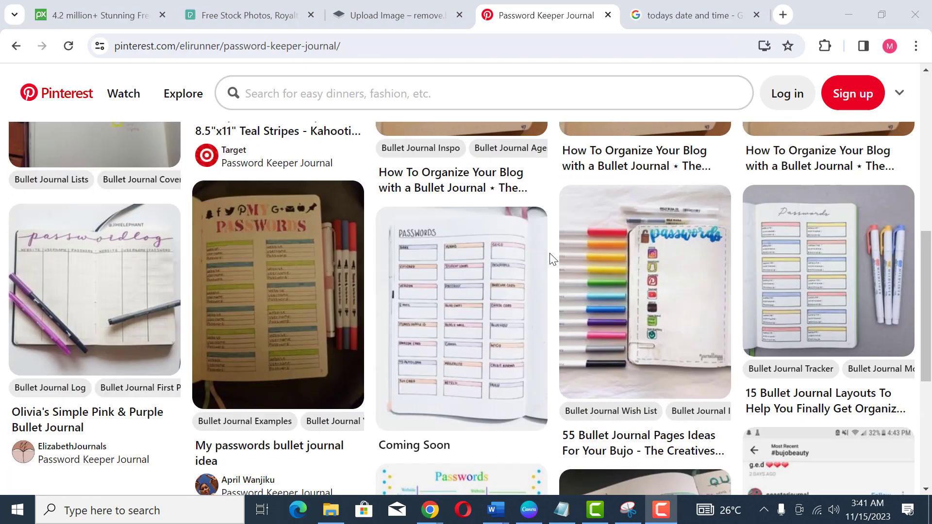
{"action": "scroll", "coordinate": [551, 258], "scroll_direction": "up", "scroll_amount": 2}
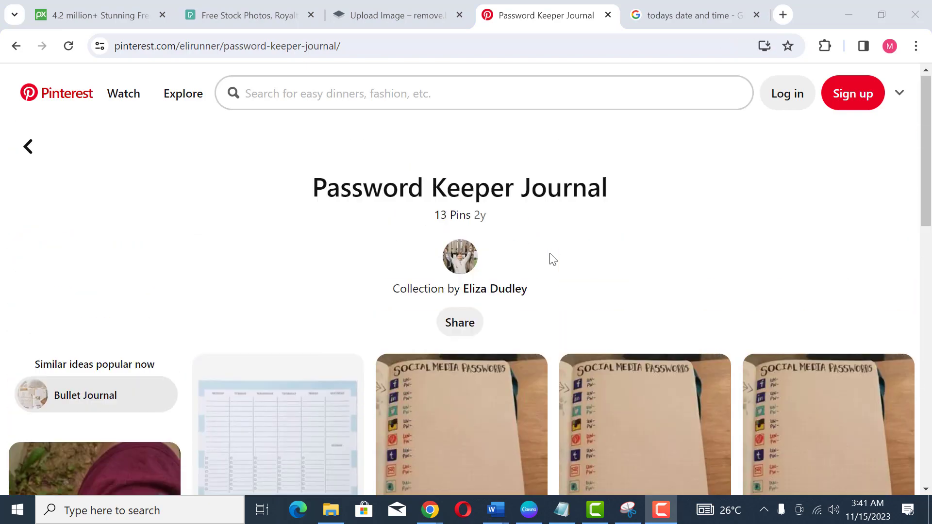
- Search Pinterest for "dash diet cookbook" and dismiss the sign-in prompt over the results
{"action": "left_click", "coordinate": [437, 93]}
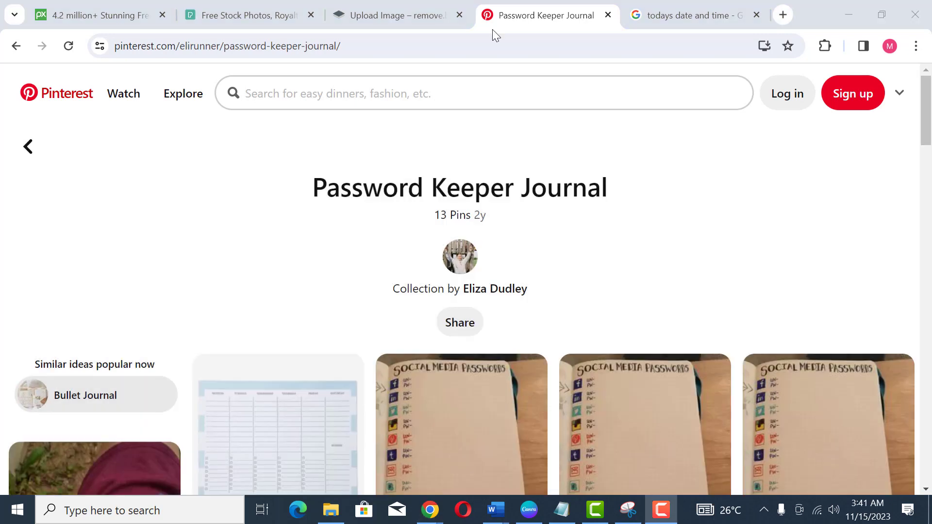
{"action": "left_click", "coordinate": [493, 99]}
{"action": "type", "text": "dash d"}
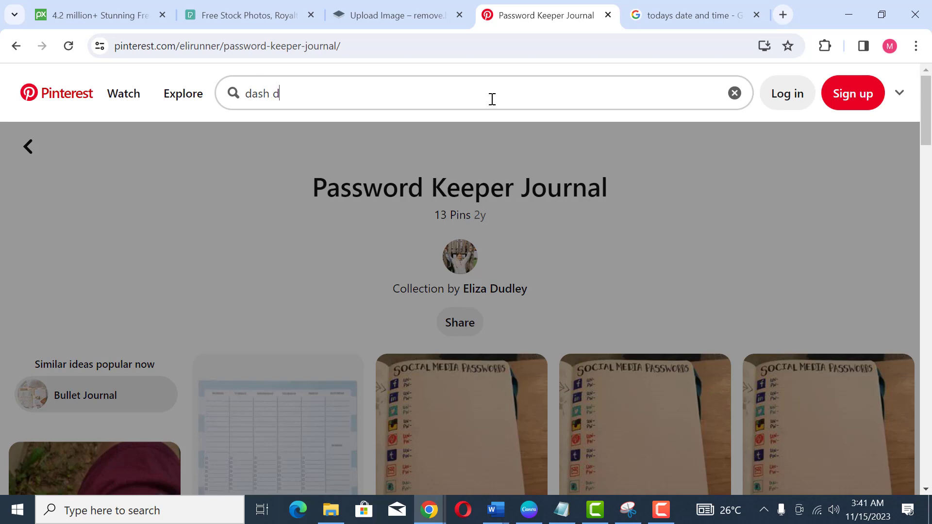
{"action": "type", "text": "iet cookbook"}
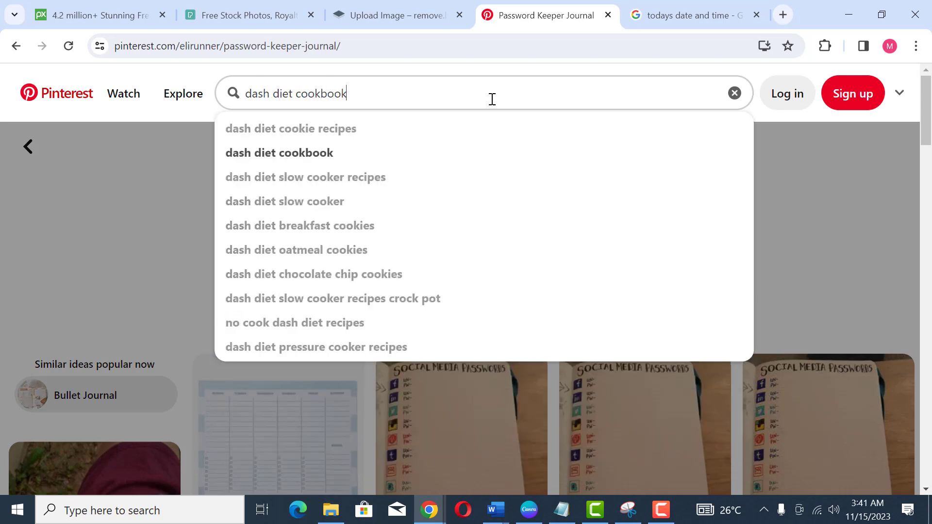
{"action": "key", "text": "Return"}
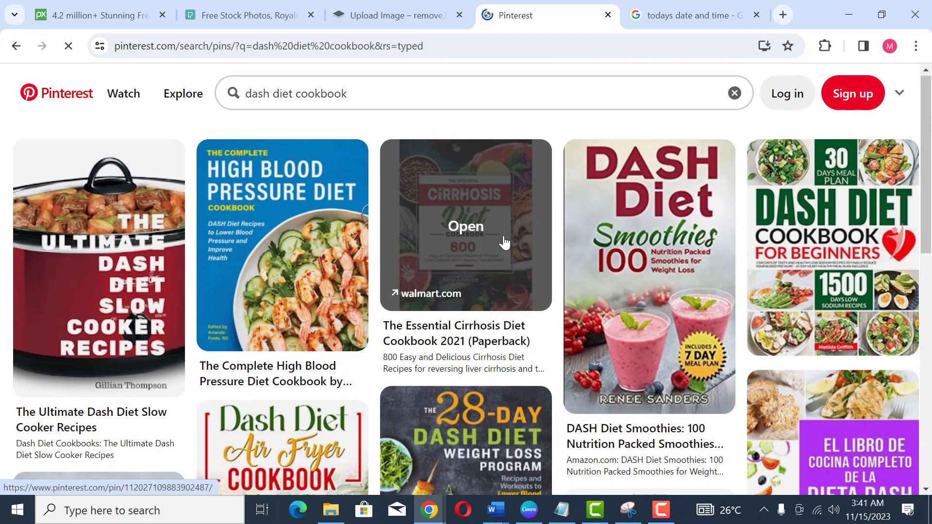
{"action": "scroll", "coordinate": [505, 242], "scroll_direction": "down", "scroll_amount": 4}
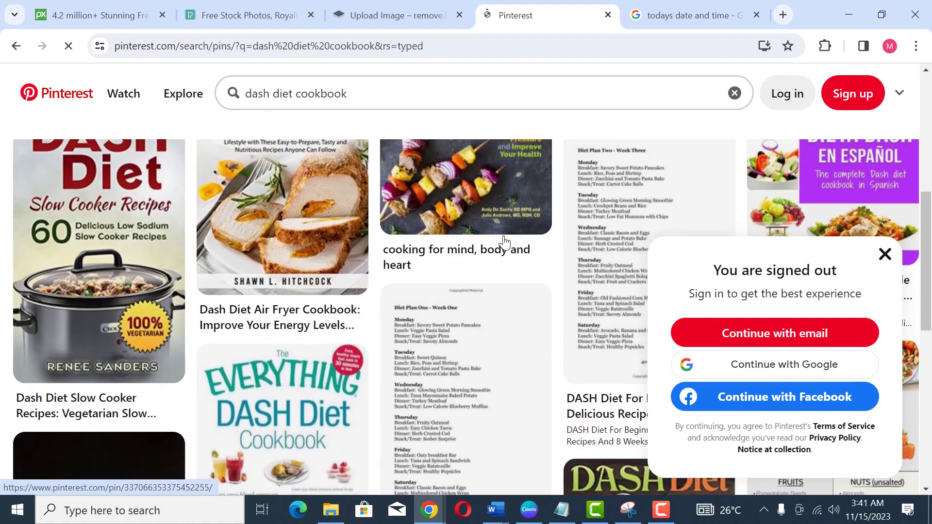
{"action": "scroll", "coordinate": [397, 250], "scroll_direction": "up", "scroll_amount": 2}
{"action": "scroll", "coordinate": [398, 250], "scroll_direction": "up", "scroll_amount": 3}
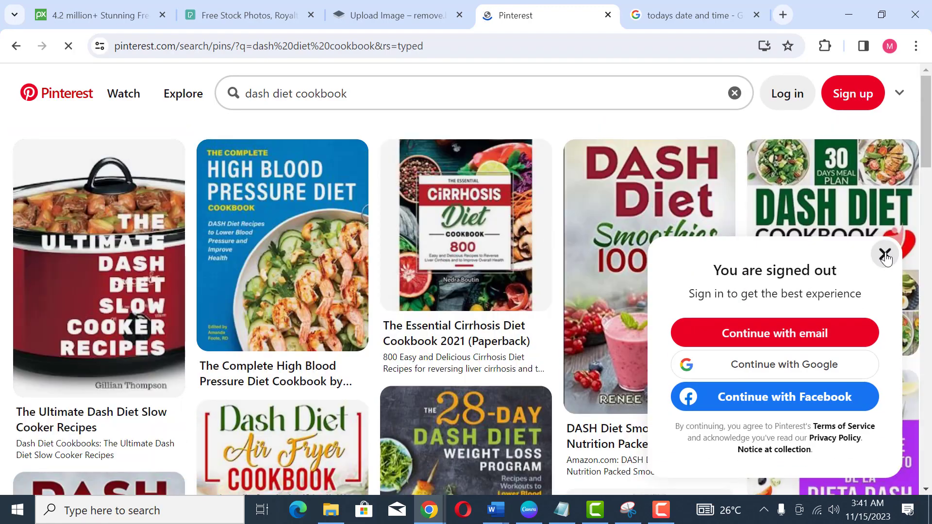
{"action": "left_click", "coordinate": [884, 253]}
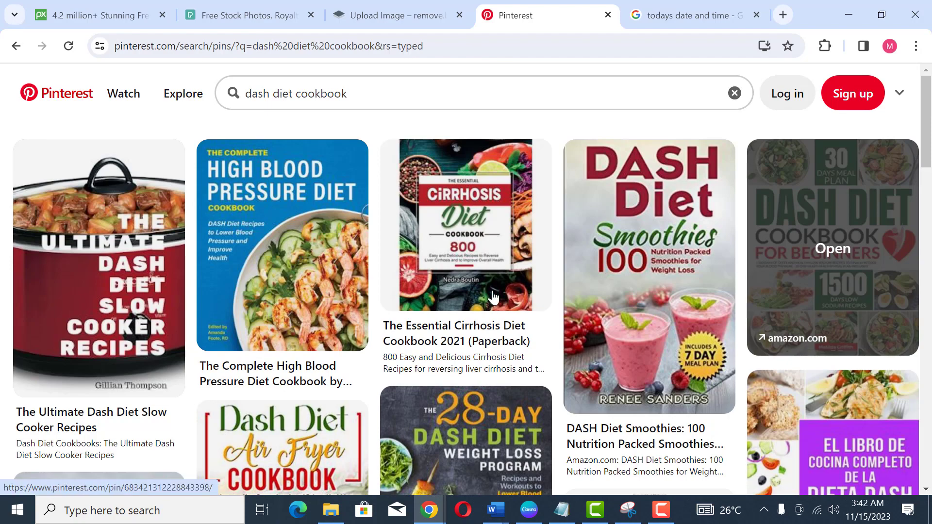
- Examine the dash diet cookbook covers in the Pinterest results for layout and colour ideas, and return to the blank Canva design
{"action": "scroll", "coordinate": [506, 297], "scroll_direction": "down", "scroll_amount": 15}
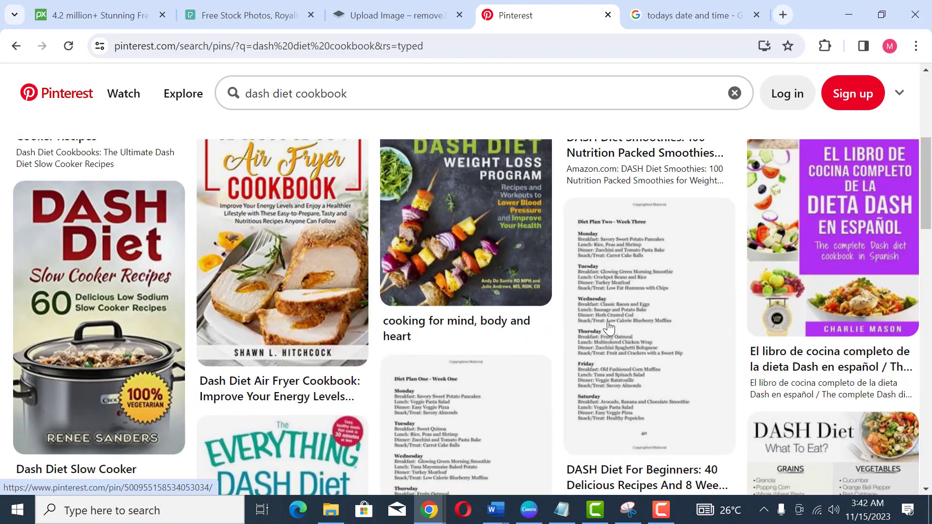
{"action": "scroll", "coordinate": [608, 329], "scroll_direction": "down", "scroll_amount": 7}
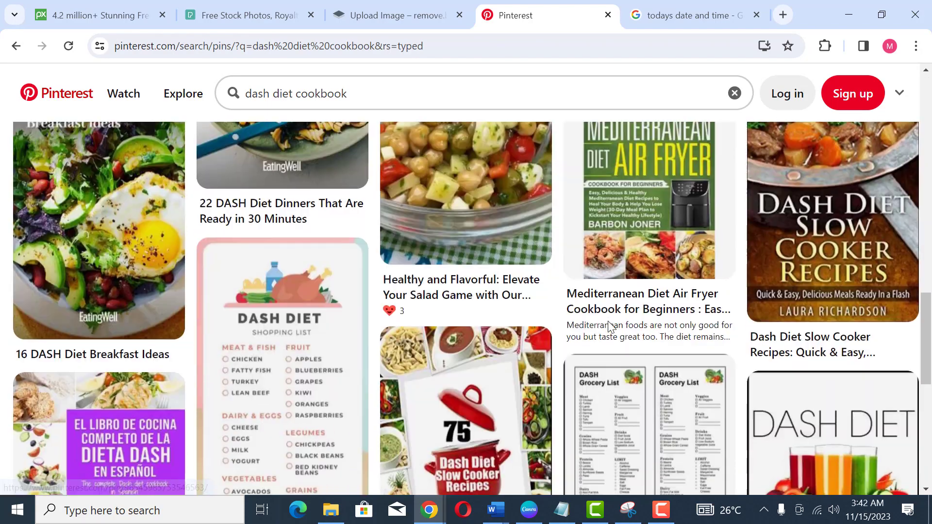
{"action": "scroll", "coordinate": [573, 330], "scroll_direction": "up", "scroll_amount": 4}
{"action": "scroll", "coordinate": [573, 330], "scroll_direction": "down", "scroll_amount": 5}
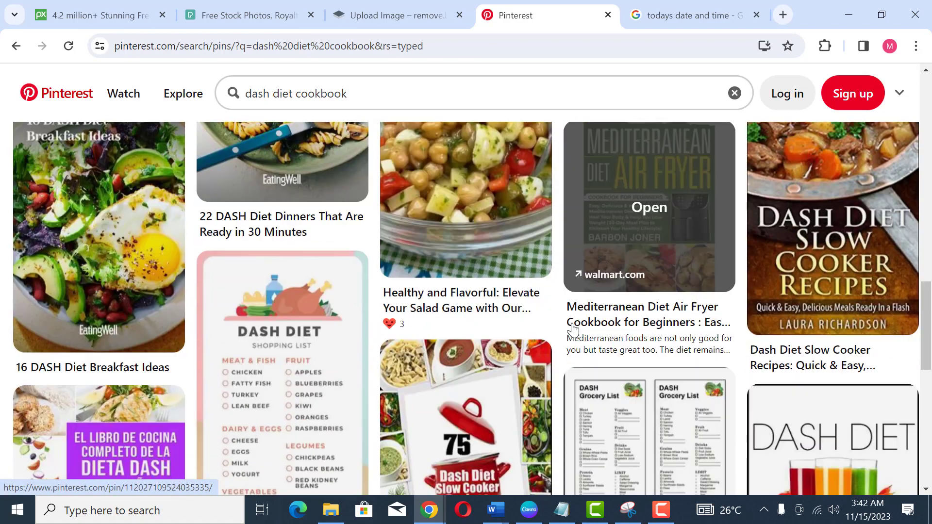
{"action": "scroll", "coordinate": [573, 330], "scroll_direction": "down", "scroll_amount": 5}
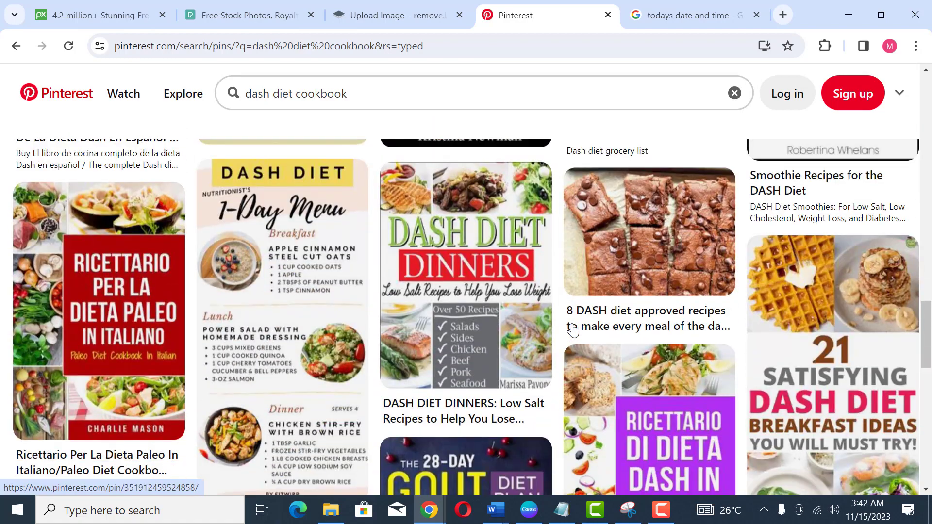
{"action": "scroll", "coordinate": [573, 331], "scroll_direction": "down", "scroll_amount": 4}
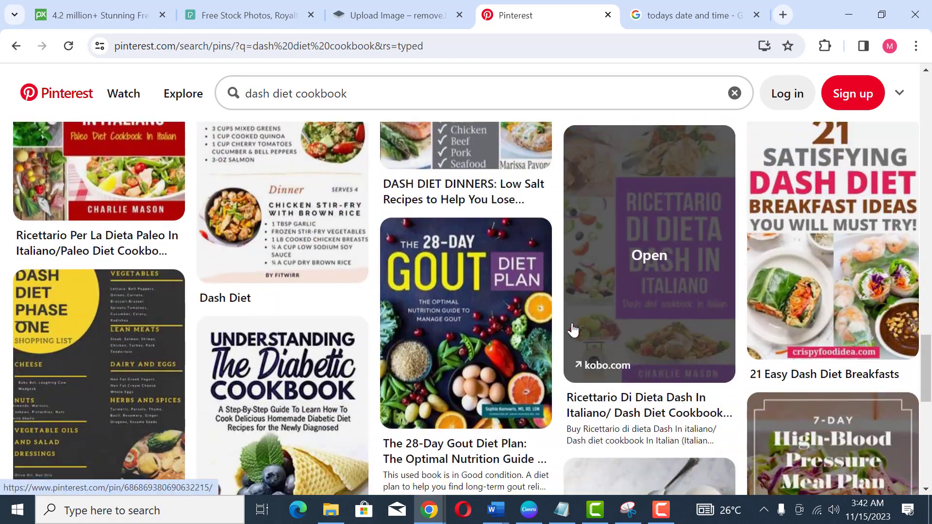
{"action": "scroll", "coordinate": [573, 331], "scroll_direction": "down", "scroll_amount": 10}
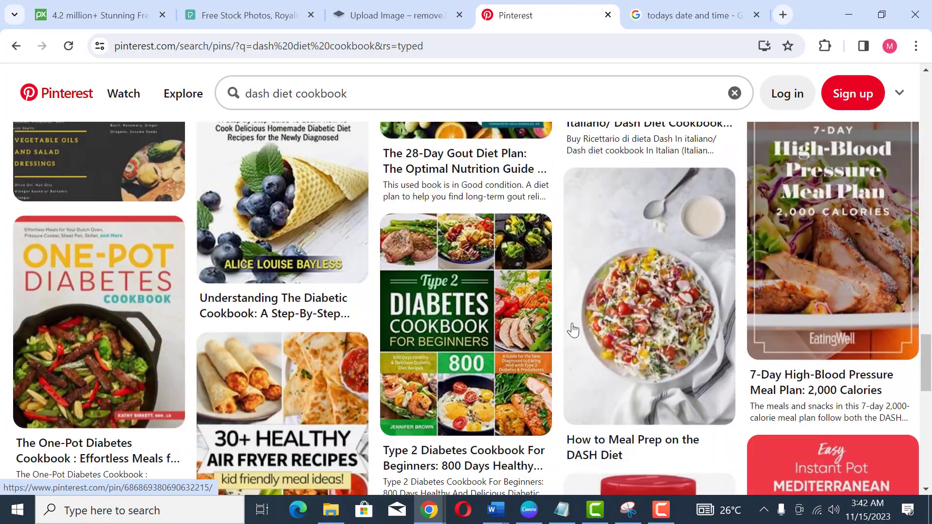
{"action": "scroll", "coordinate": [572, 330], "scroll_direction": "down", "scroll_amount": 6}
{"action": "scroll", "coordinate": [573, 330], "scroll_direction": "up", "scroll_amount": 5}
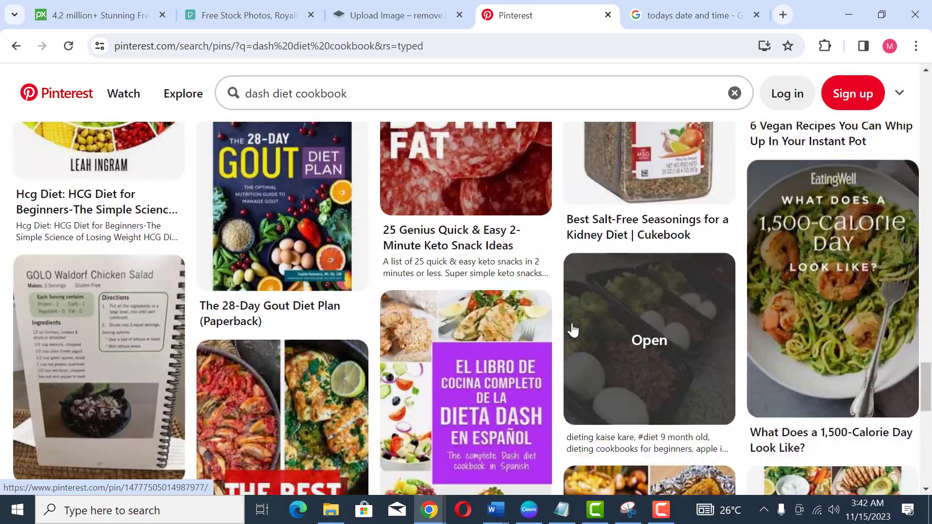
{"action": "scroll", "coordinate": [573, 330], "scroll_direction": "up", "scroll_amount": 8}
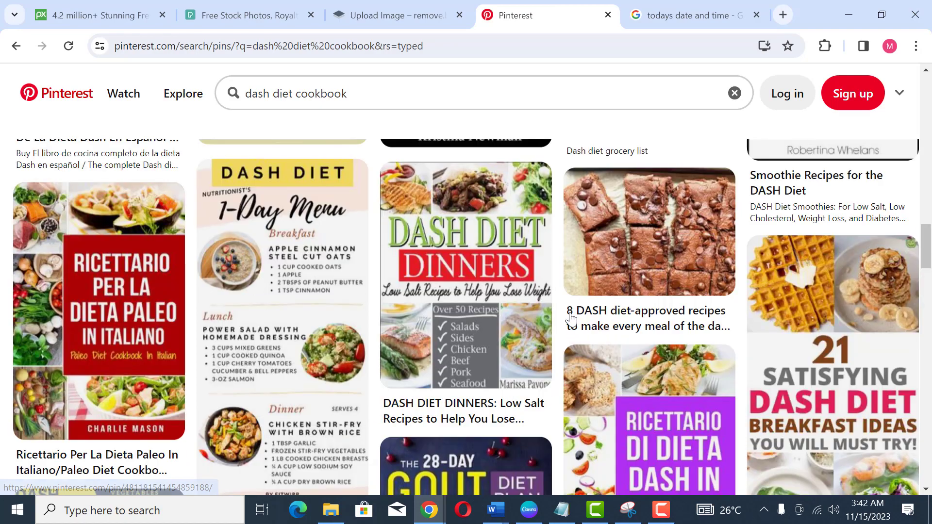
{"action": "scroll", "coordinate": [568, 318], "scroll_direction": "up", "scroll_amount": 1}
{"action": "scroll", "coordinate": [568, 318], "scroll_direction": "down", "scroll_amount": 8}
{"action": "scroll", "coordinate": [568, 318], "scroll_direction": "up", "scroll_amount": 5}
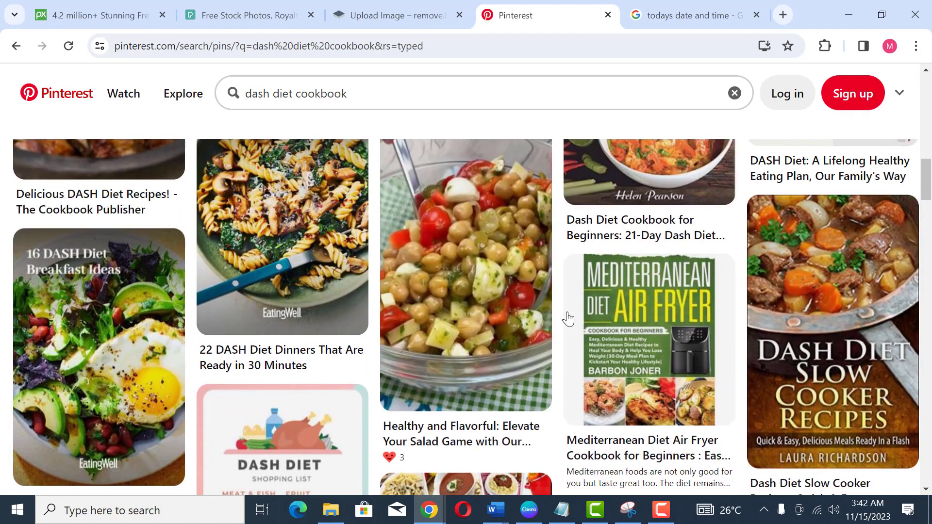
{"action": "mouse_move", "coordinate": [569, 319]}
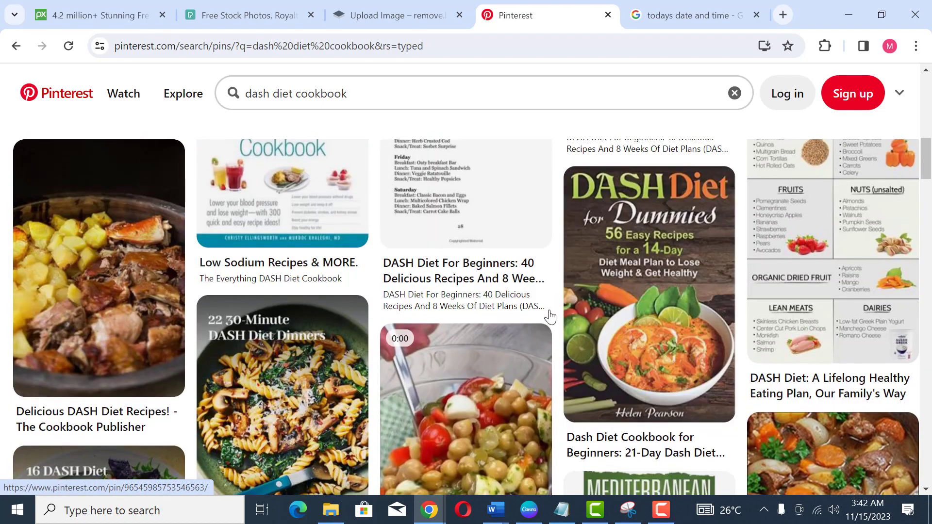
{"action": "scroll", "coordinate": [469, 316], "scroll_direction": "up", "scroll_amount": 5}
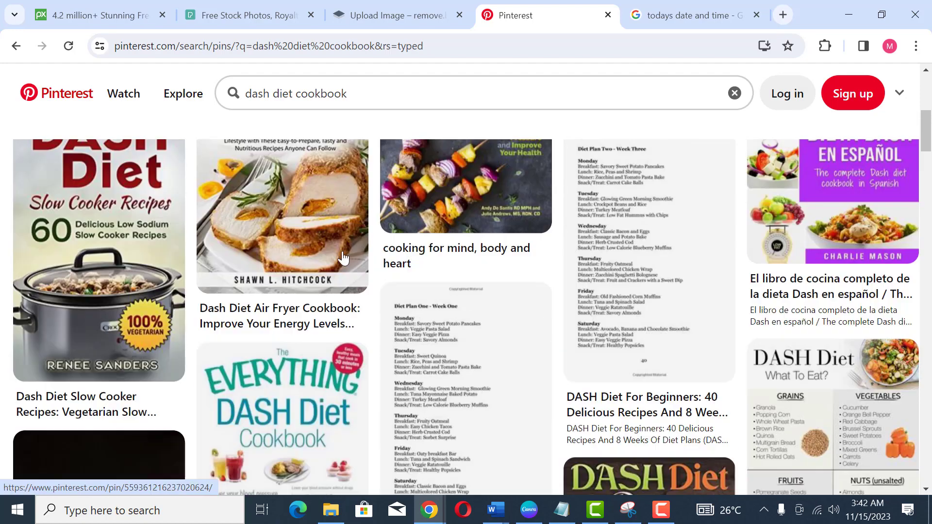
{"action": "left_click", "coordinate": [528, 510]}
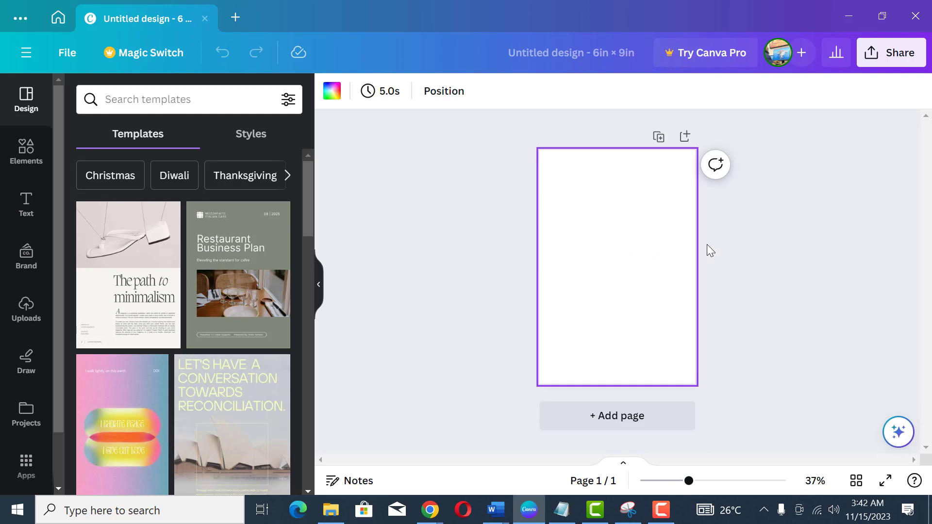
- Add a heading reading "DASH DIET" to the blank cover page
{"action": "left_click", "coordinate": [702, 480]}
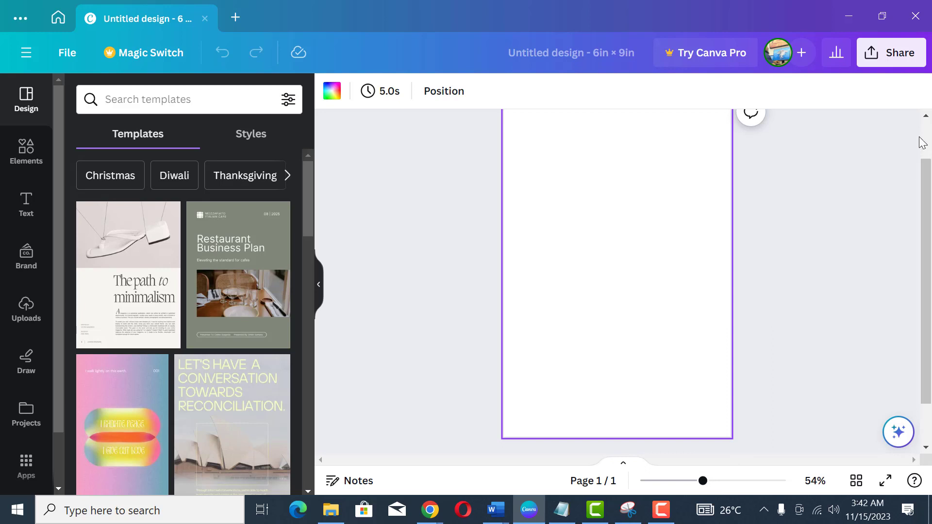
{"action": "left_click", "coordinate": [926, 119]}
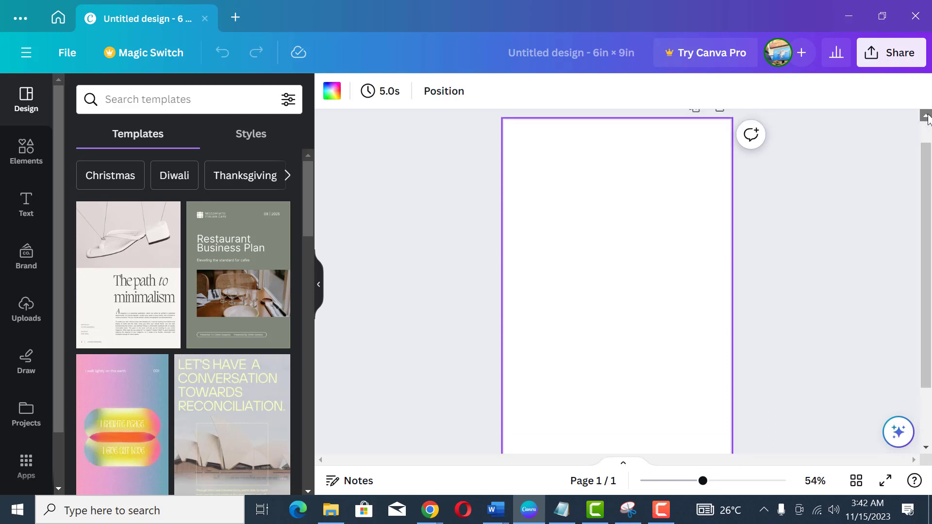
{"action": "left_click", "coordinate": [697, 481]}
{"action": "left_click", "coordinate": [786, 316]}
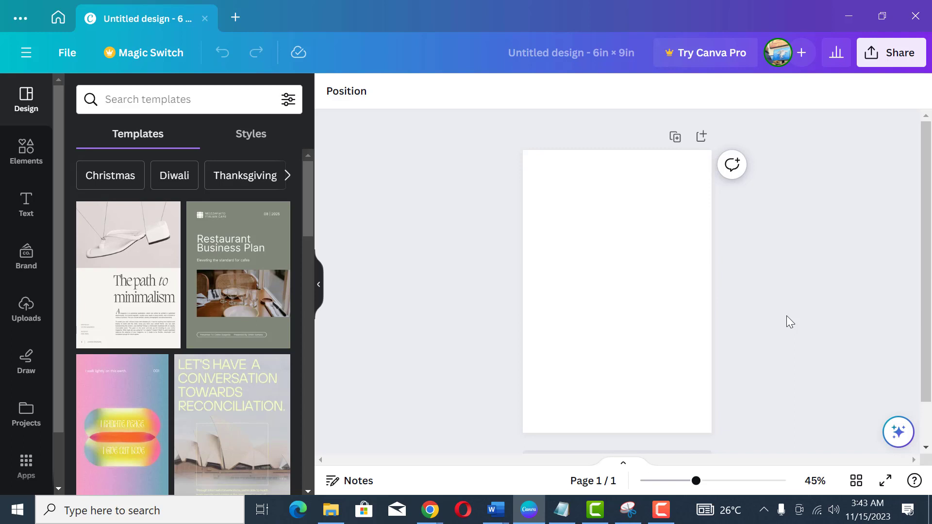
{"action": "left_click", "coordinate": [661, 318]}
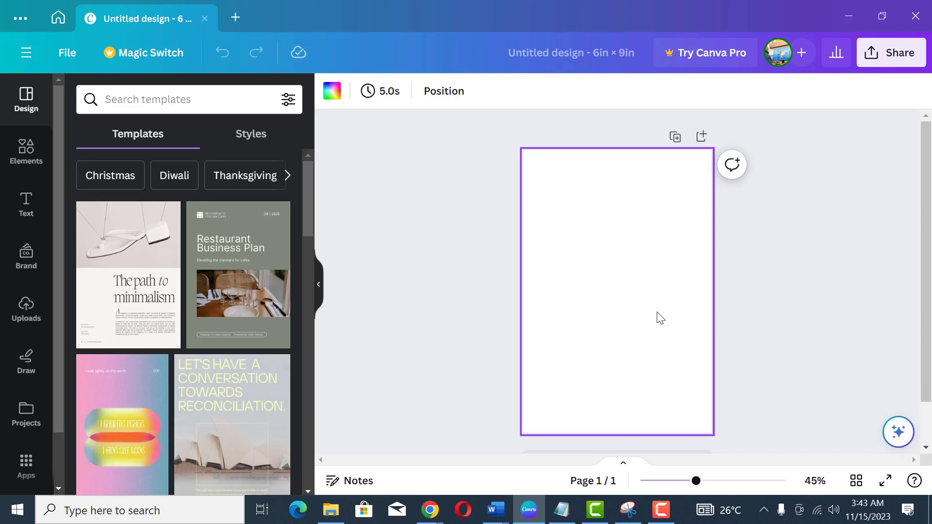
{"action": "left_click", "coordinate": [27, 204]}
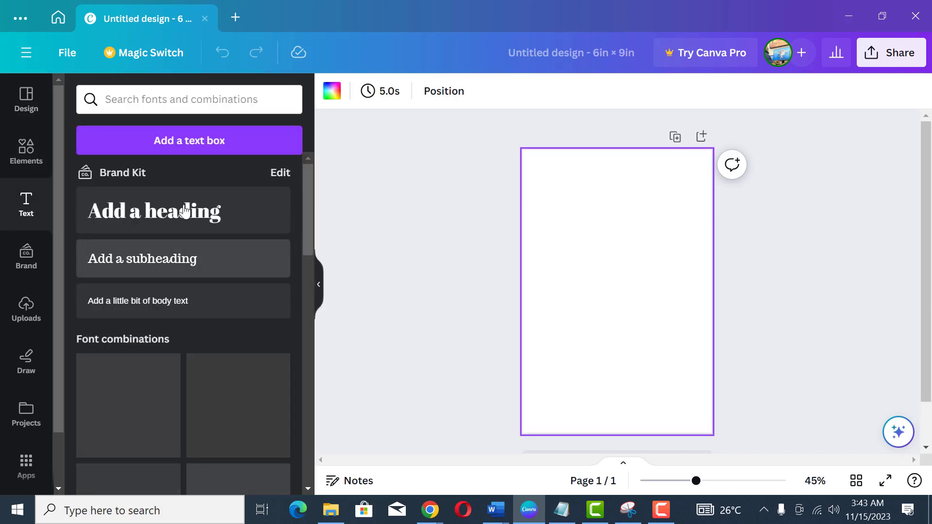
{"action": "left_click", "coordinate": [116, 224]}
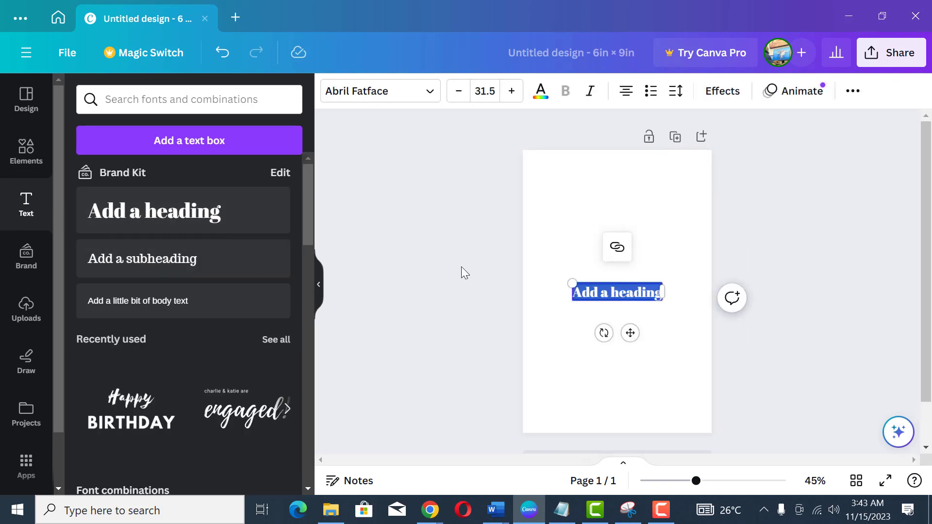
{"action": "key", "text": "BackSpace"}
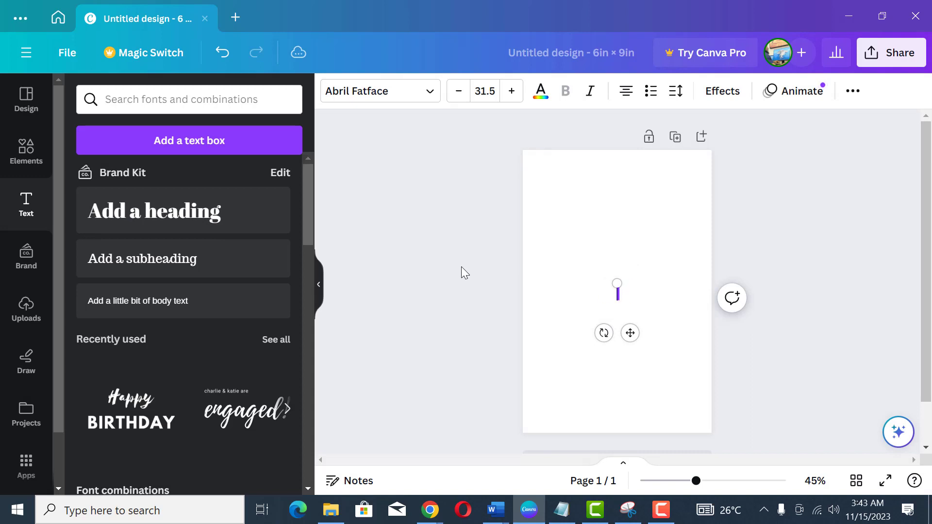
{"action": "type", "text": "DASH DIET"}
- Enlarge the DASH DIET heading to font size 60.7 and centre it horizontally near the top of the page
{"action": "left_click_drag", "start_coordinate": [574, 281], "coordinate": [524, 251]}
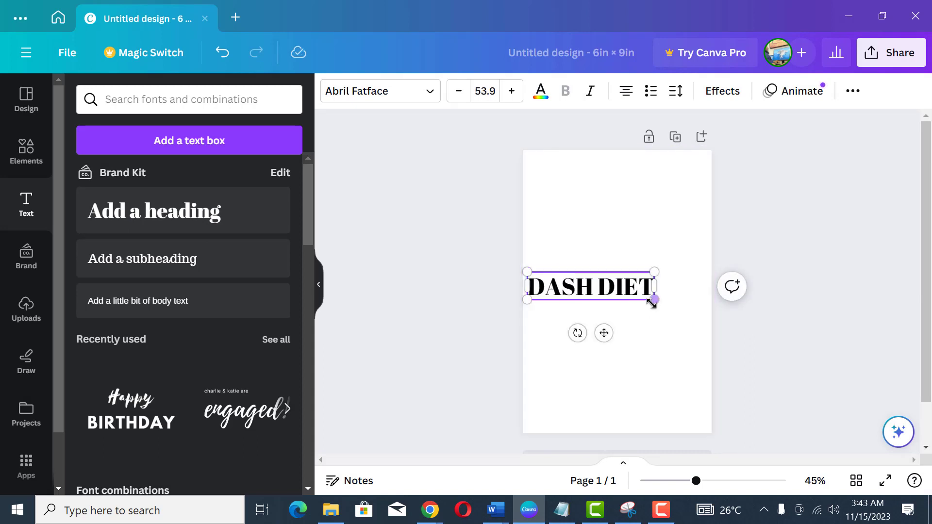
{"action": "left_click_drag", "start_coordinate": [653, 299], "coordinate": [665, 312]}
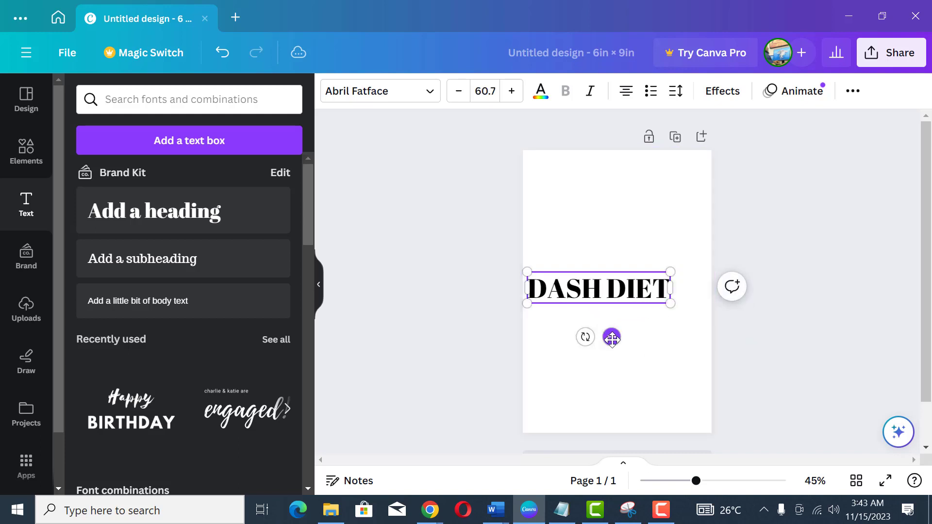
{"action": "left_click_drag", "start_coordinate": [609, 335], "coordinate": [626, 251]}
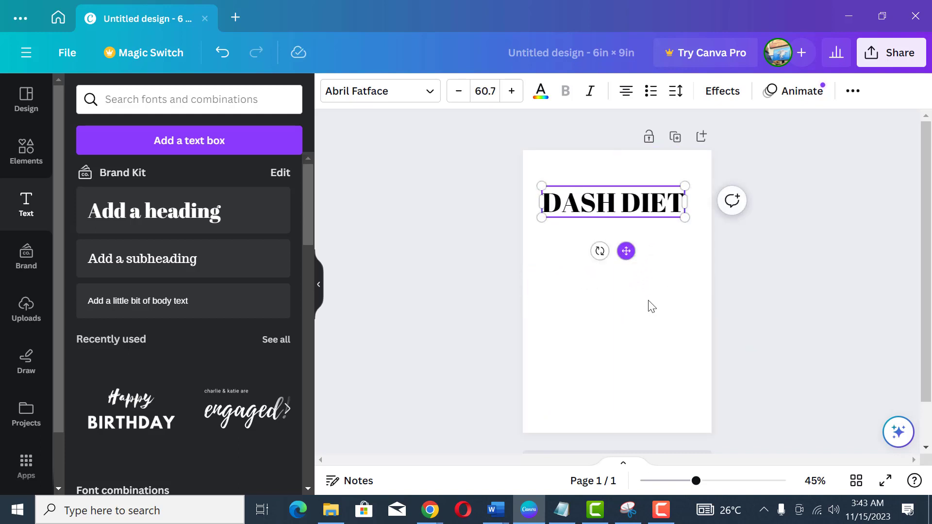
{"action": "left_click", "coordinate": [662, 320]}
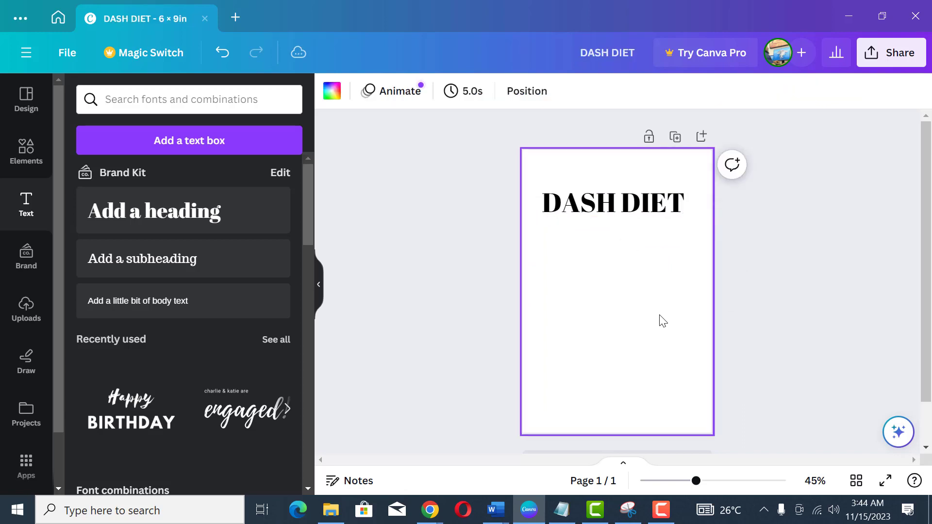
{"action": "left_click", "coordinate": [626, 217]}
{"action": "left_click_drag", "start_coordinate": [625, 217], "coordinate": [626, 210]}
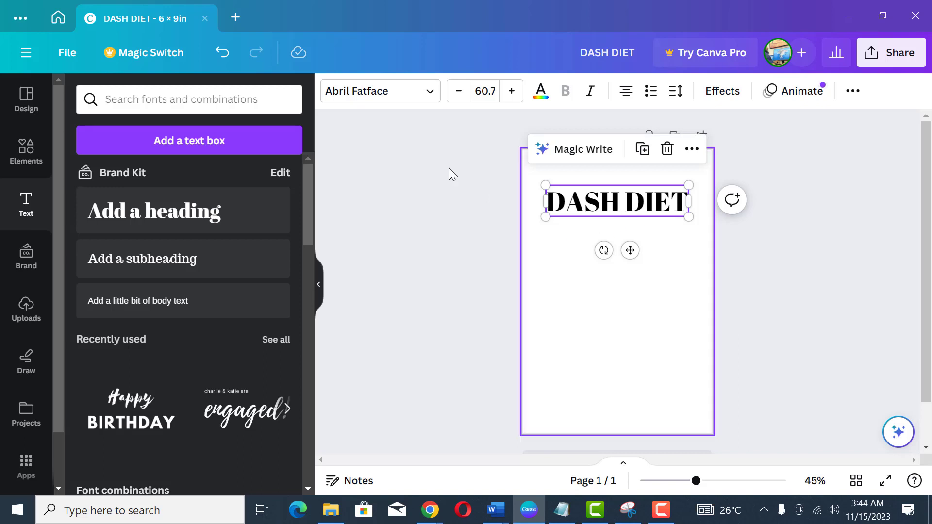
- Change the DASH DIET heading's font to Anton and enlarge it to about size 93.4
{"action": "left_click", "coordinate": [407, 94]}
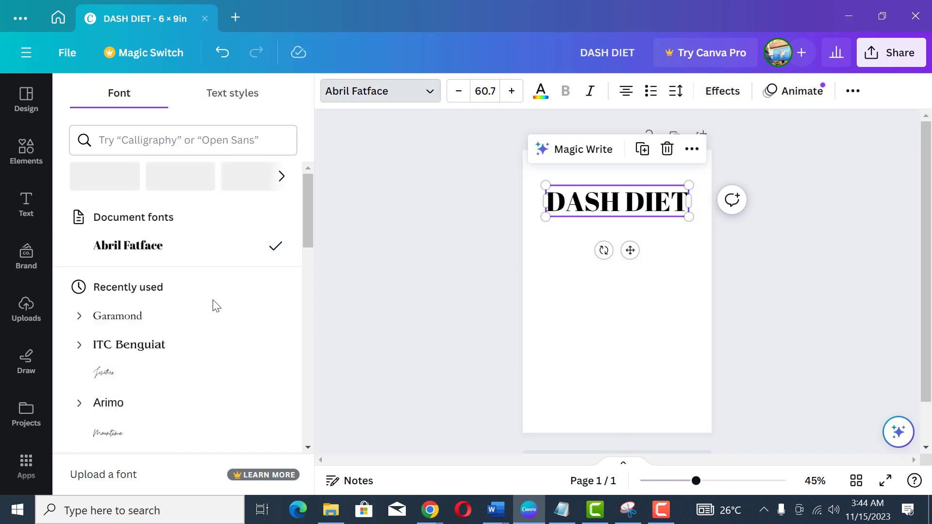
{"action": "scroll", "coordinate": [214, 306], "scroll_direction": "down", "scroll_amount": 10}
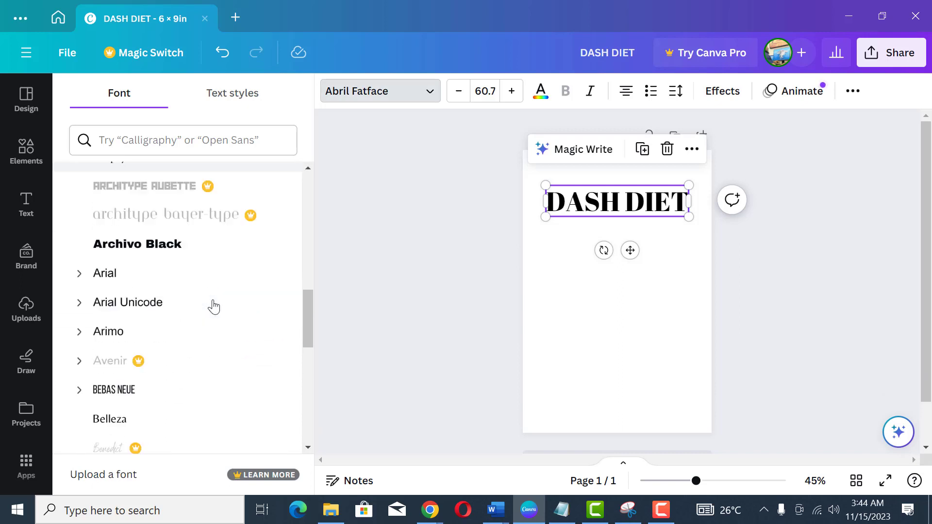
{"action": "scroll", "coordinate": [213, 307], "scroll_direction": "down", "scroll_amount": 2}
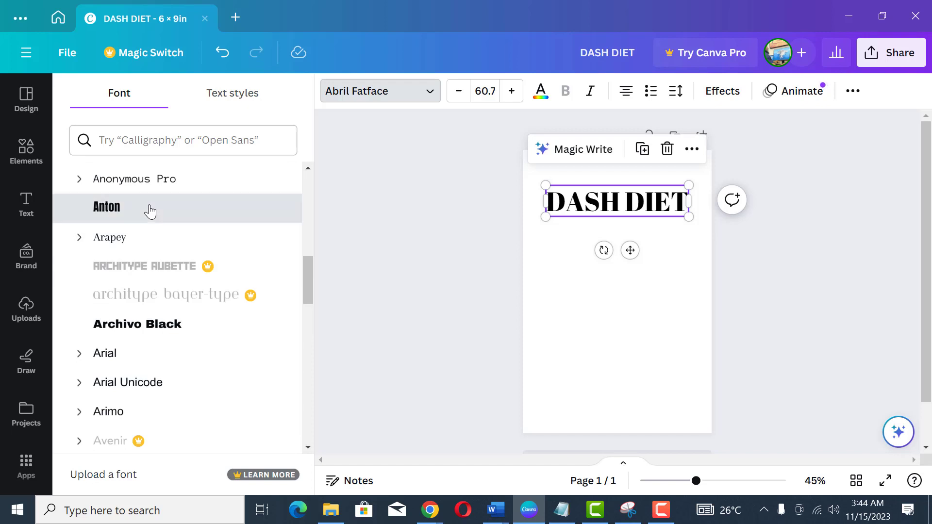
{"action": "left_click", "coordinate": [150, 208]}
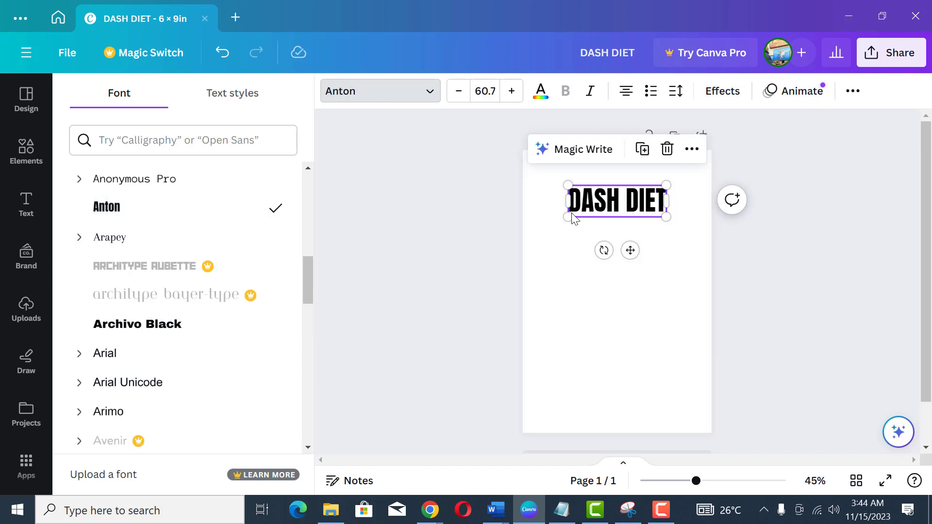
{"action": "left_click_drag", "start_coordinate": [568, 216], "coordinate": [555, 241]}
{"action": "left_click_drag", "start_coordinate": [680, 239], "coordinate": [691, 243]}
{"action": "left_click", "coordinate": [691, 285]}
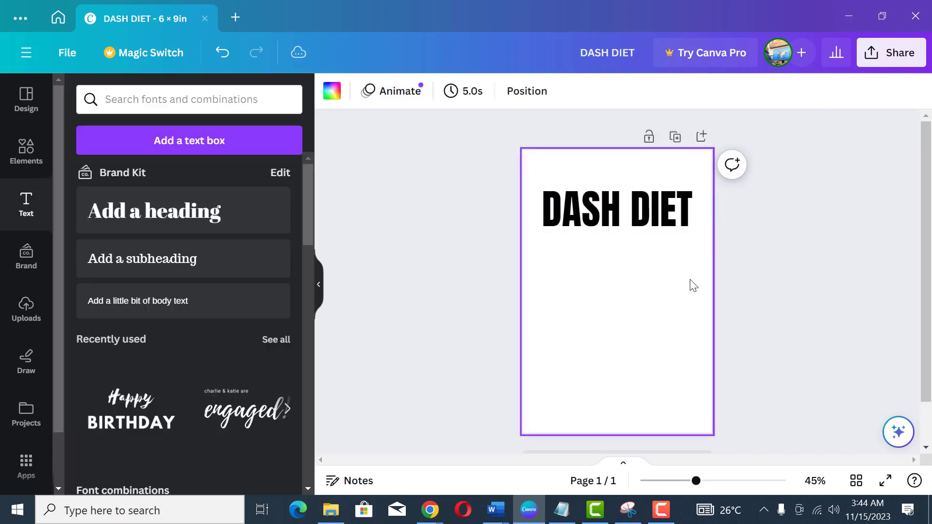
- Recolour the DASH DIET heading with the dark blue brand colour
{"action": "left_click", "coordinate": [608, 229]}
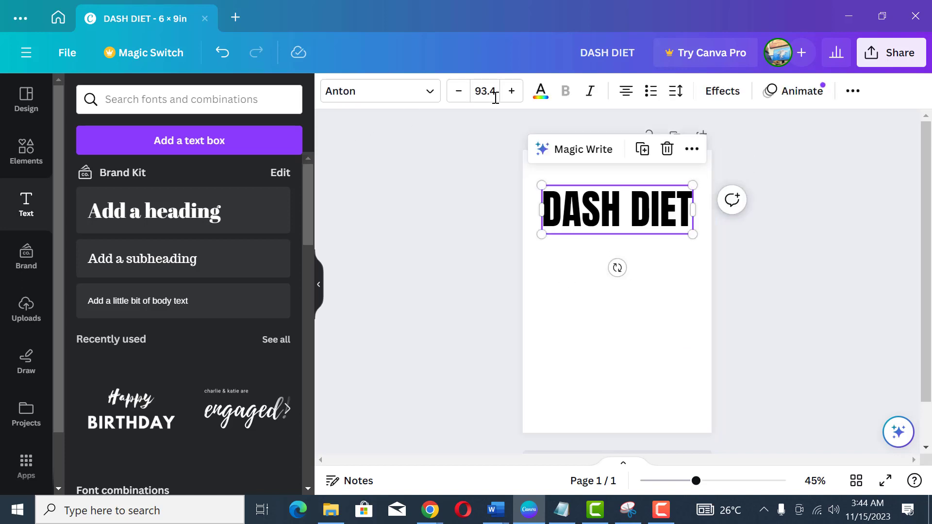
{"action": "left_click", "coordinate": [539, 94]}
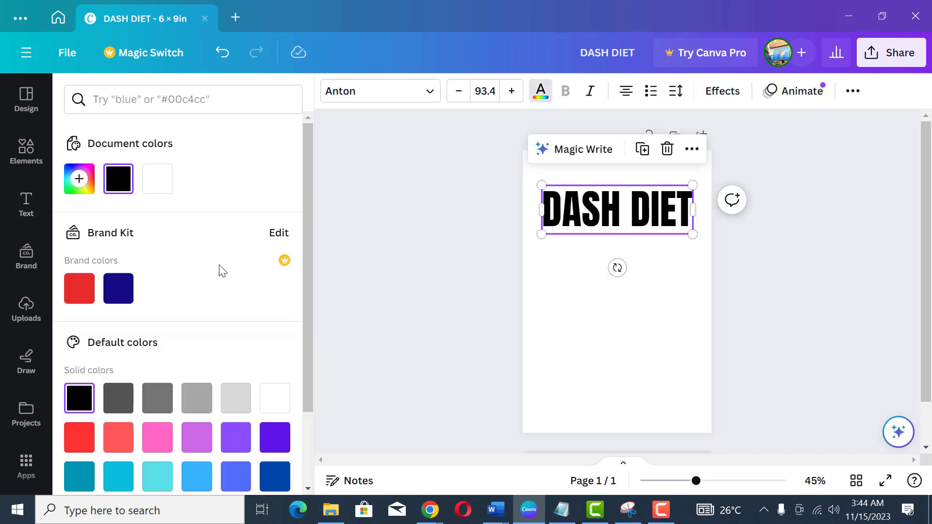
{"action": "left_click", "coordinate": [125, 299]}
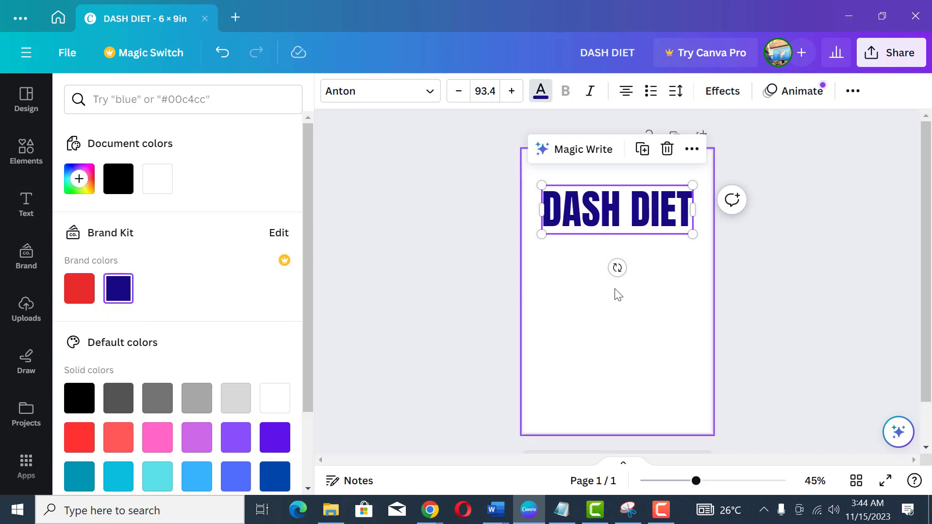
{"action": "left_click", "coordinate": [630, 302]}
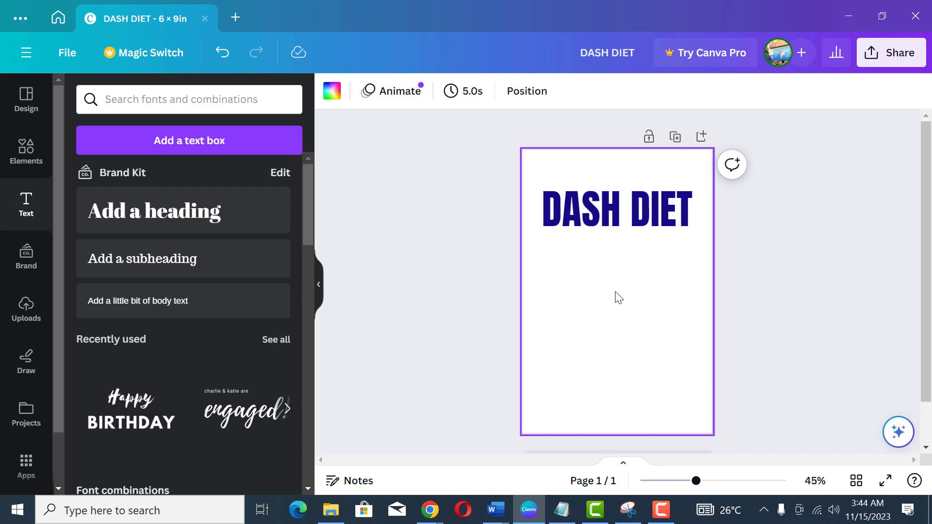
- Set the DASH DIET heading's text colour to the custom dark green #067B0A
{"action": "left_click", "coordinate": [614, 223]}
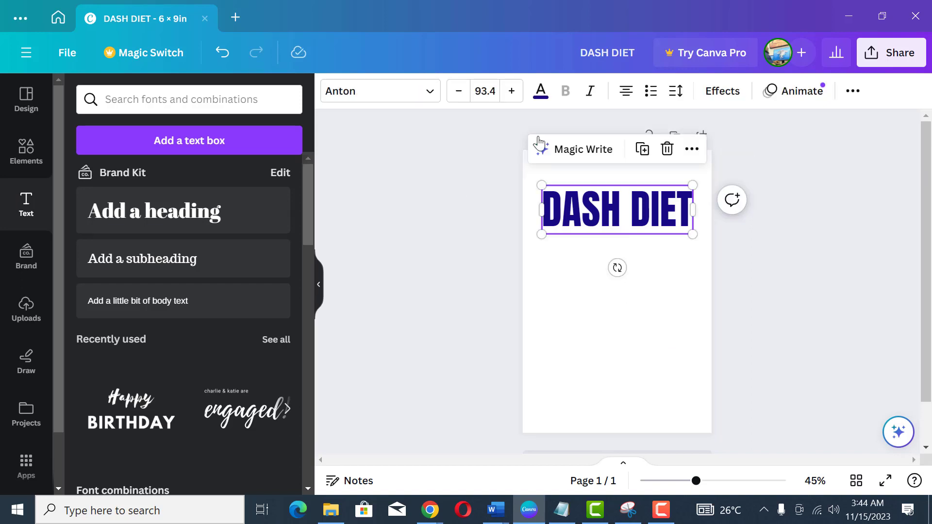
{"action": "left_click", "coordinate": [541, 92]}
{"action": "scroll", "coordinate": [214, 318], "scroll_direction": "down", "scroll_amount": 2}
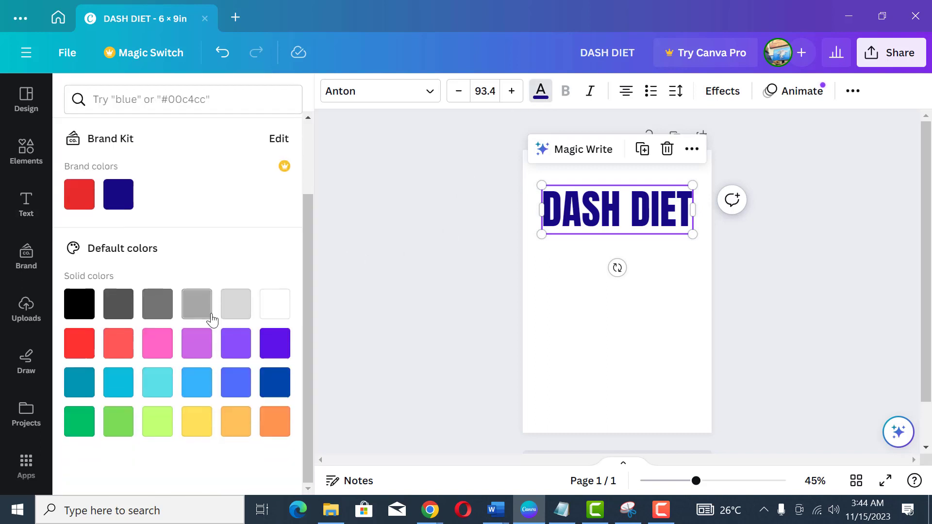
{"action": "left_click", "coordinate": [78, 422]}
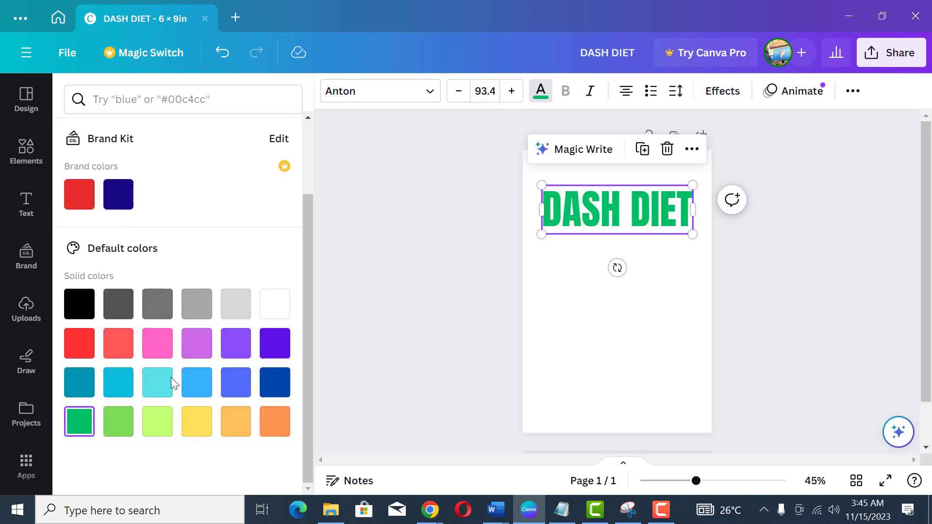
{"action": "scroll", "coordinate": [112, 322], "scroll_direction": "up", "scroll_amount": 2}
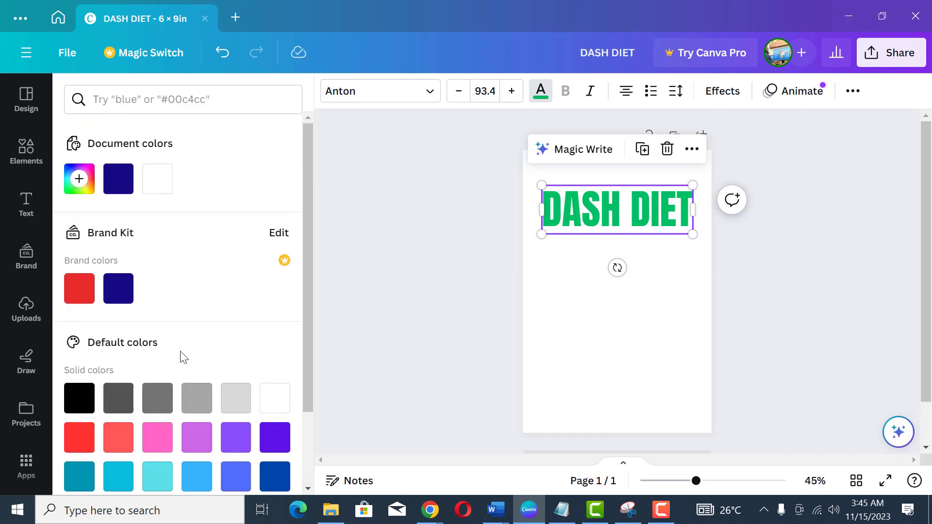
{"action": "left_click", "coordinate": [79, 178]}
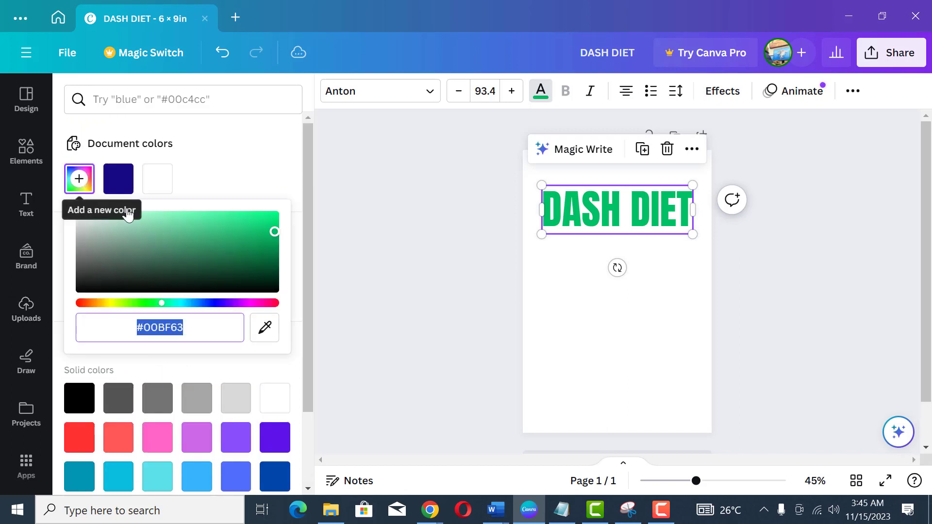
{"action": "left_click_drag", "start_coordinate": [272, 232], "coordinate": [260, 266]}
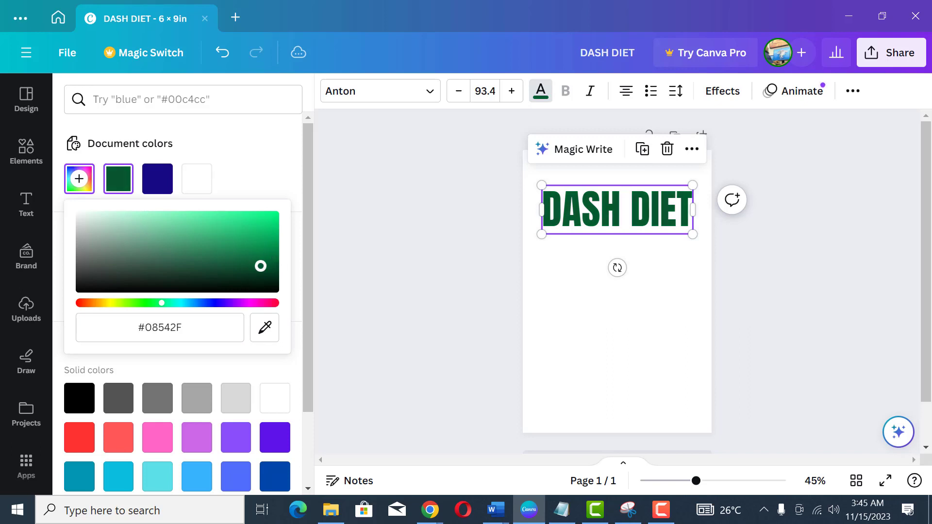
{"action": "left_click", "coordinate": [154, 306]}
{"action": "left_click_drag", "start_coordinate": [154, 307], "coordinate": [87, 312]}
{"action": "left_click_drag", "start_coordinate": [260, 266], "coordinate": [271, 226]}
{"action": "left_click_drag", "start_coordinate": [85, 305], "coordinate": [147, 305]}
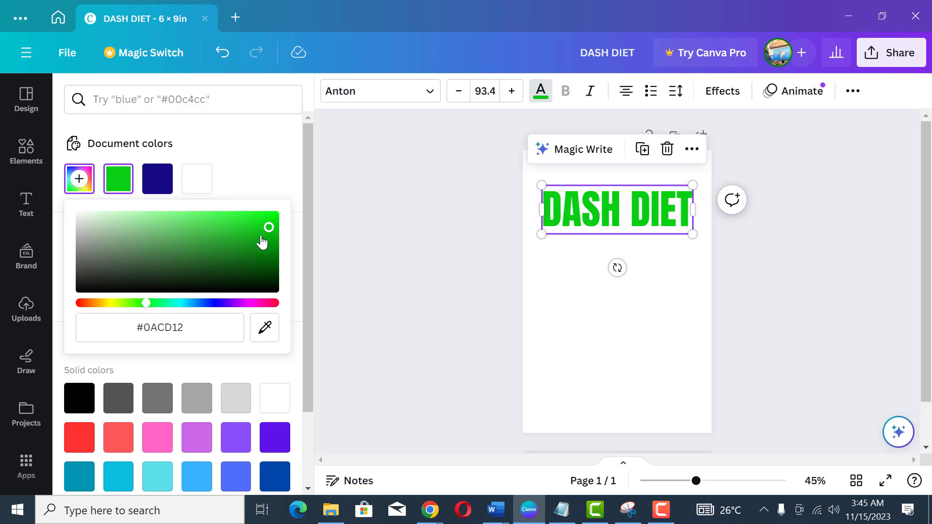
{"action": "left_click_drag", "start_coordinate": [269, 232], "coordinate": [269, 253]}
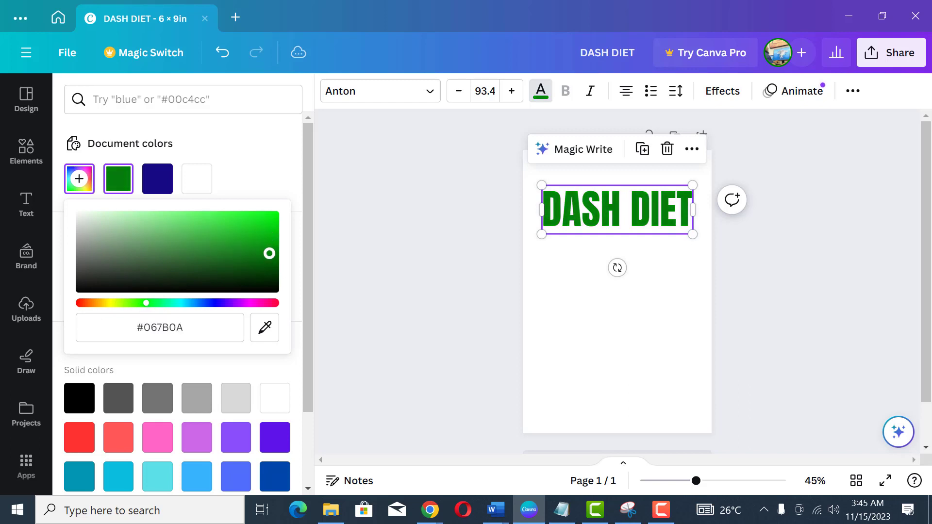
{"action": "left_click", "coordinate": [604, 307]}
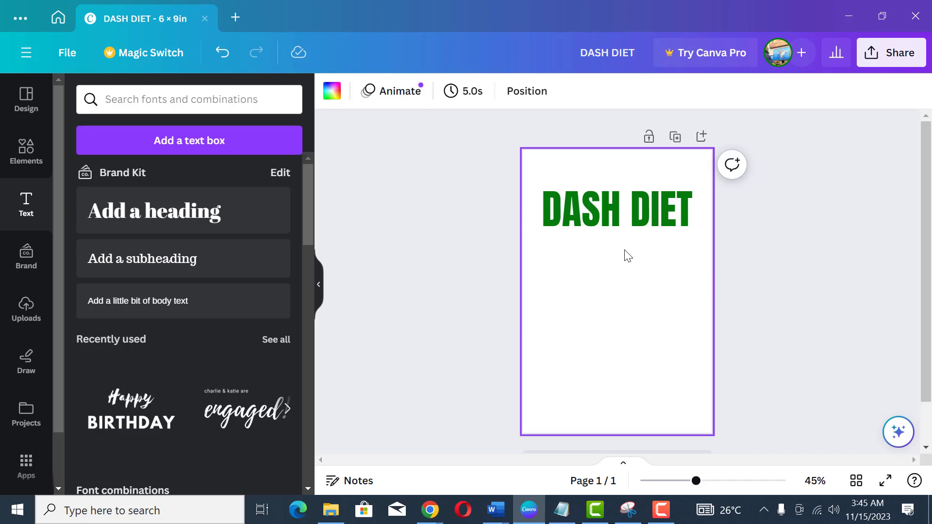
- Add the recently used "engaged!" font combination below the DASH DIET heading and resize it to span most of the page width
{"action": "scroll", "coordinate": [195, 378], "scroll_direction": "down", "scroll_amount": 5}
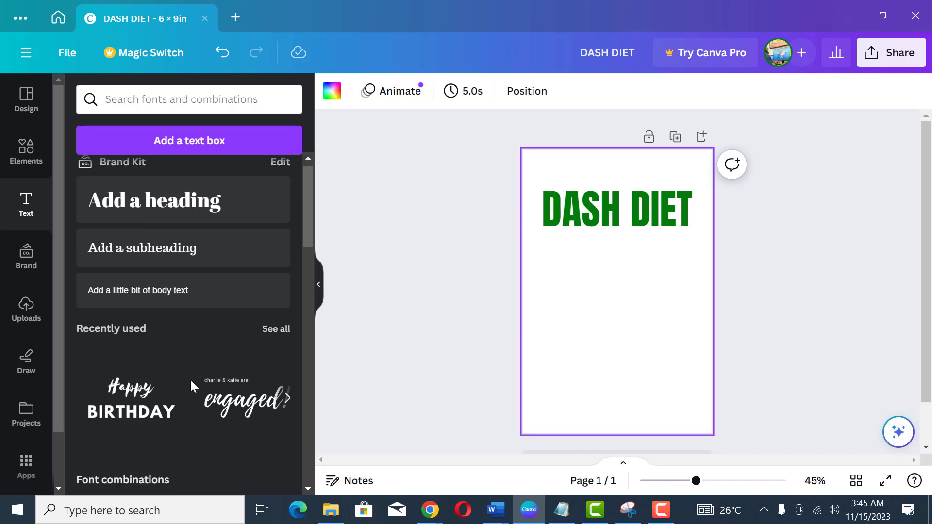
{"action": "scroll", "coordinate": [198, 380], "scroll_direction": "up", "scroll_amount": 5}
{"action": "scroll", "coordinate": [198, 380], "scroll_direction": "down", "scroll_amount": 5}
{"action": "scroll", "coordinate": [198, 380], "scroll_direction": "up", "scroll_amount": 4}
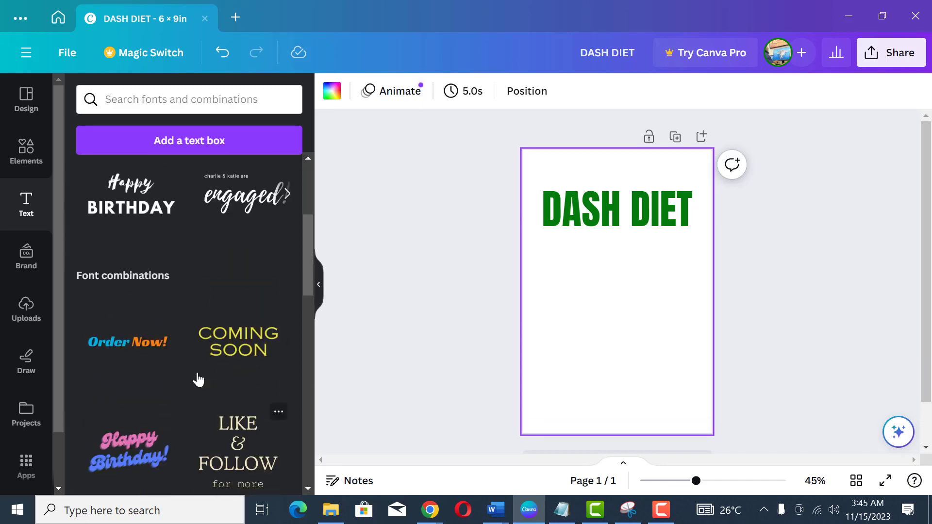
{"action": "scroll", "coordinate": [198, 380], "scroll_direction": "up", "scroll_amount": 2}
{"action": "scroll", "coordinate": [246, 391], "scroll_direction": "down", "scroll_amount": 4}
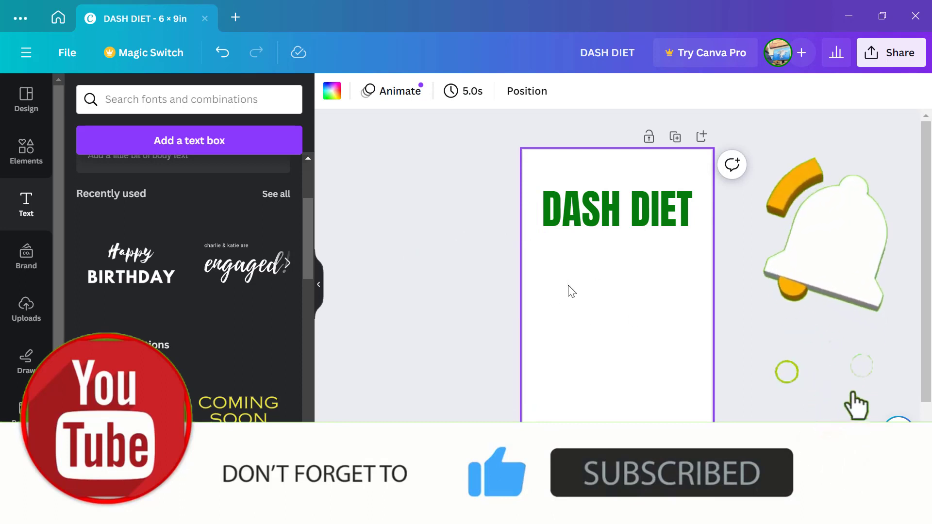
{"action": "left_click_drag", "start_coordinate": [693, 324], "coordinate": [711, 331]}
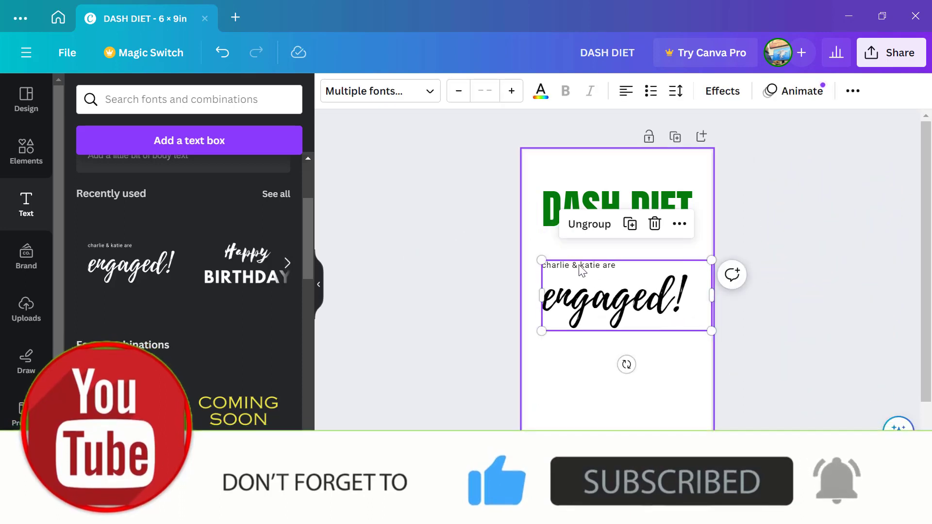
- Delete the small line above "engaged!" and replace the script text with "CookBook"
{"action": "left_click", "coordinate": [602, 268]}
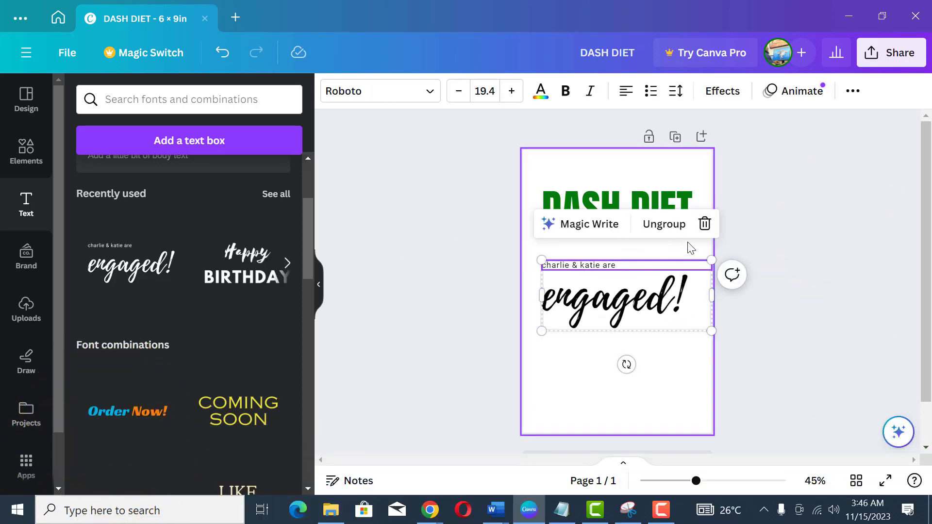
{"action": "left_click", "coordinate": [705, 223]}
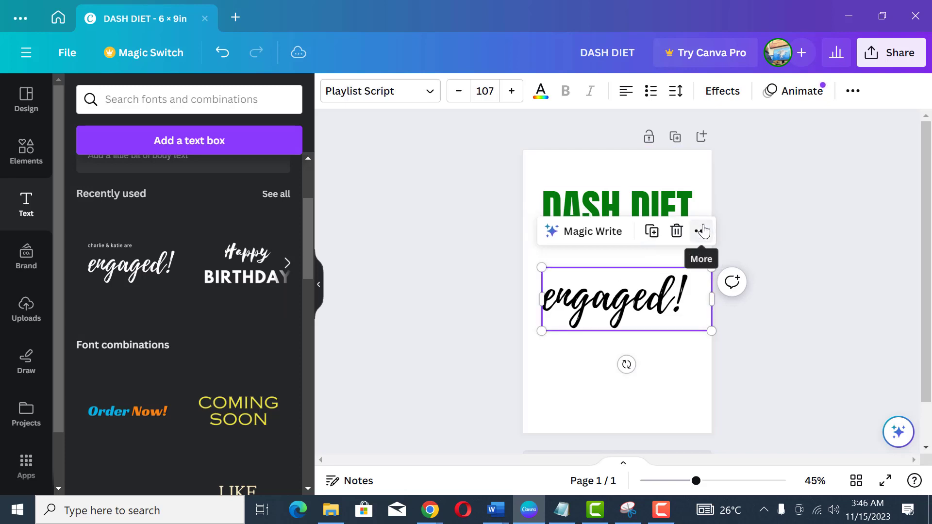
{"action": "double_click", "coordinate": [668, 310]}
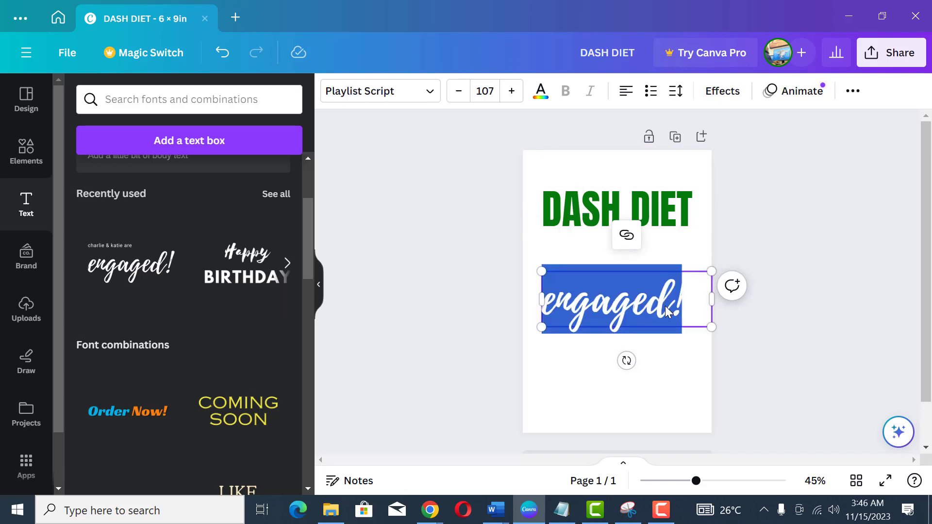
{"action": "type", "text": "cookBook"}
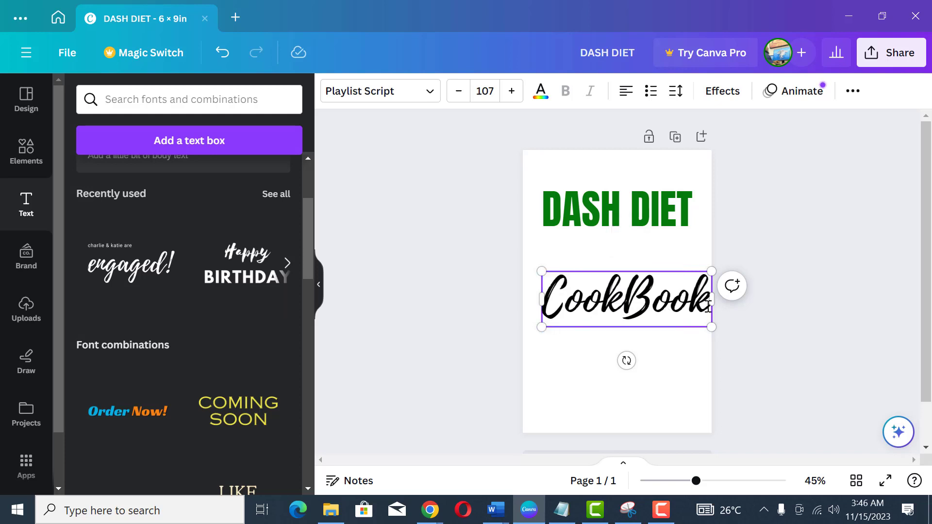
- Shrink the CookBook text and centre it directly beneath the DASH DIET heading
{"action": "left_click_drag", "start_coordinate": [711, 326], "coordinate": [664, 308]}
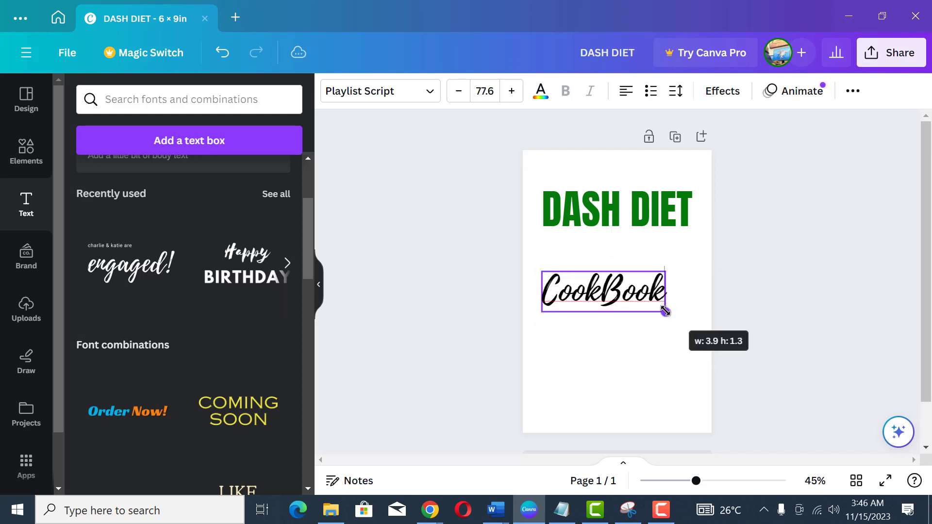
{"action": "left_click_drag", "start_coordinate": [616, 346], "coordinate": [626, 316]}
{"action": "left_click_drag", "start_coordinate": [675, 275], "coordinate": [669, 270]}
{"action": "left_click_drag", "start_coordinate": [621, 307], "coordinate": [626, 308]}
{"action": "left_click", "coordinate": [707, 370]}
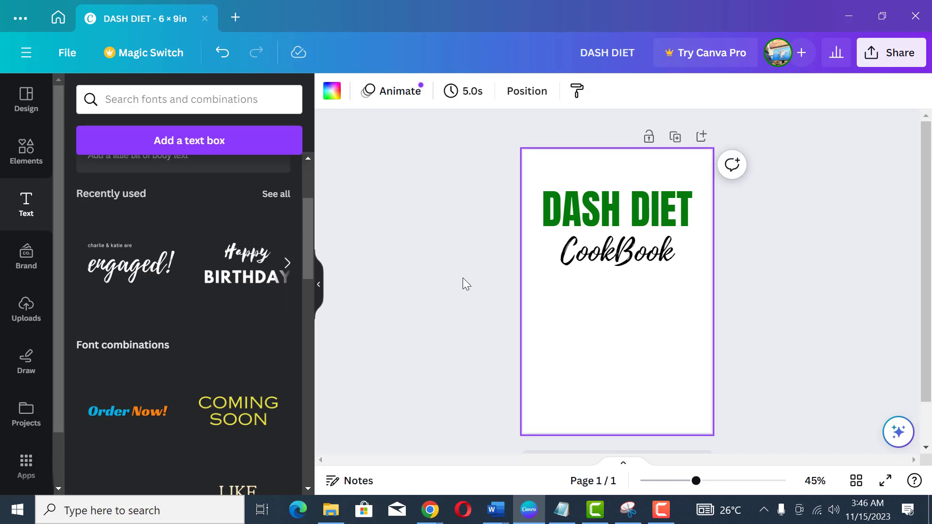
- Switch to Pixabay in Chrome and search its images for "dash diet"
{"action": "left_click", "coordinate": [429, 509]}
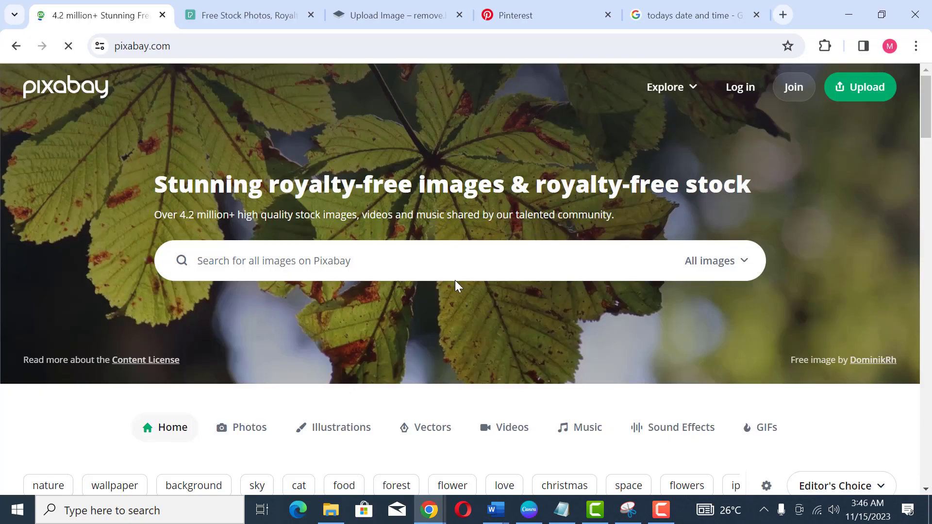
{"action": "left_click", "coordinate": [432, 260]}
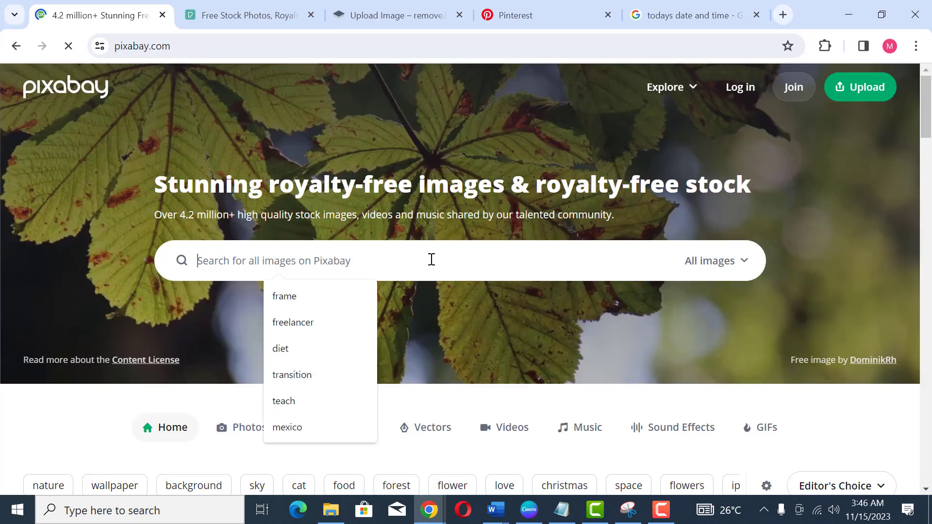
{"action": "scroll", "coordinate": [430, 260], "scroll_direction": "down", "scroll_amount": 8}
{"action": "scroll", "coordinate": [422, 253], "scroll_direction": "up", "scroll_amount": 8}
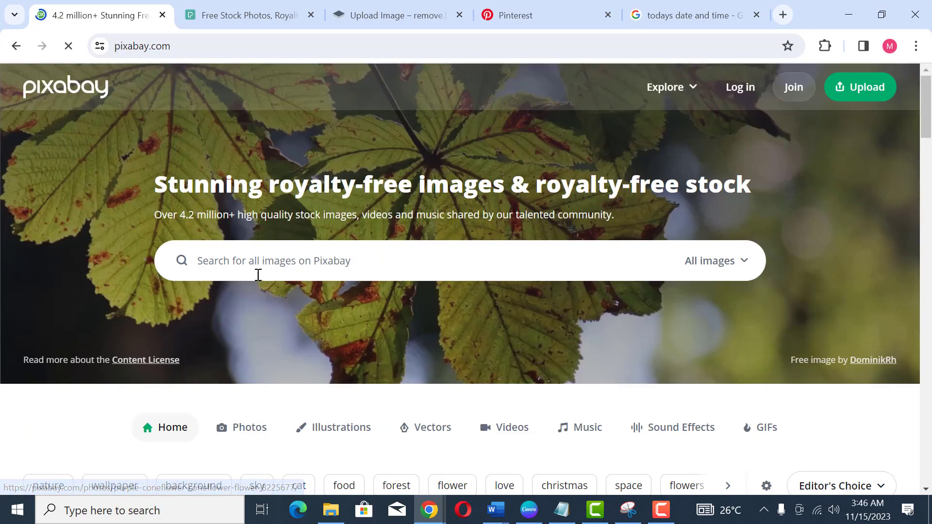
{"action": "type", "text": "dash diet"}
{"action": "key", "text": "Return"}
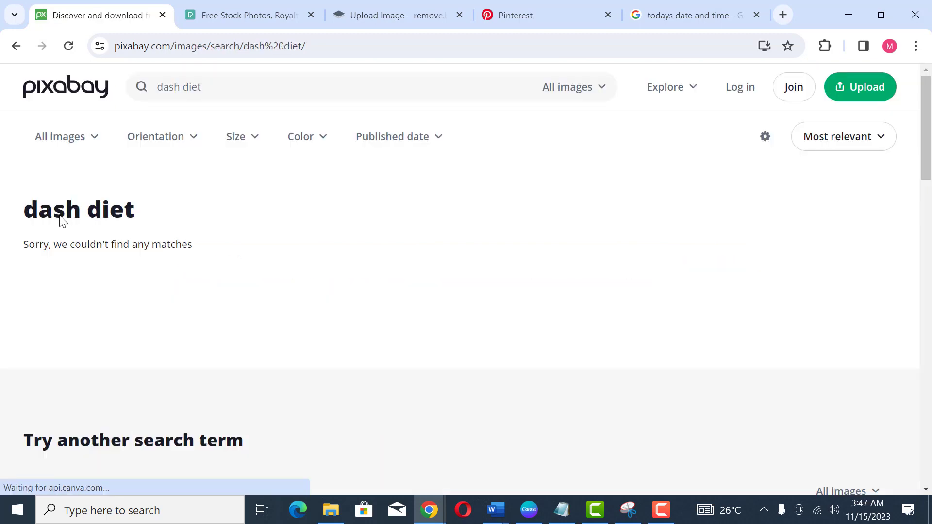
- Search Pixabay for "salad", retrying the search from its home page
{"action": "left_click", "coordinate": [213, 92]}
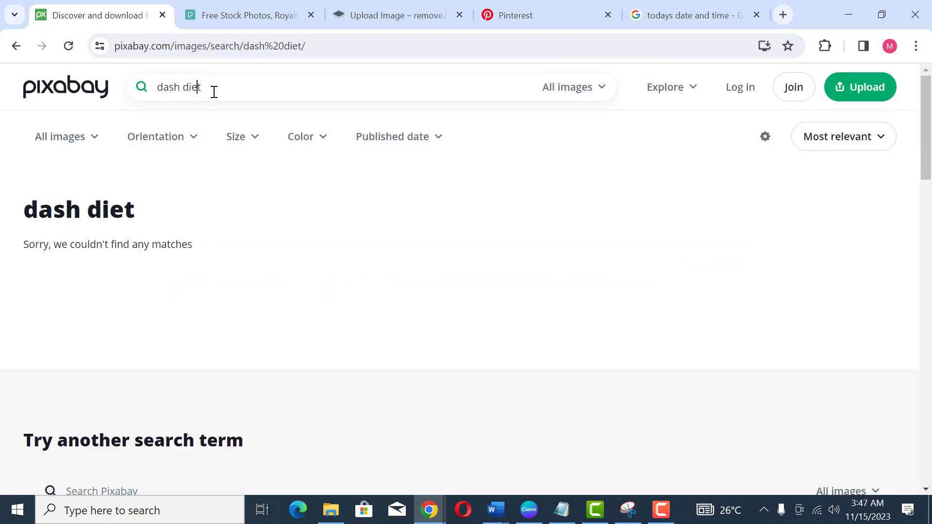
{"action": "left_click_drag", "start_coordinate": [185, 88], "coordinate": [145, 92]}
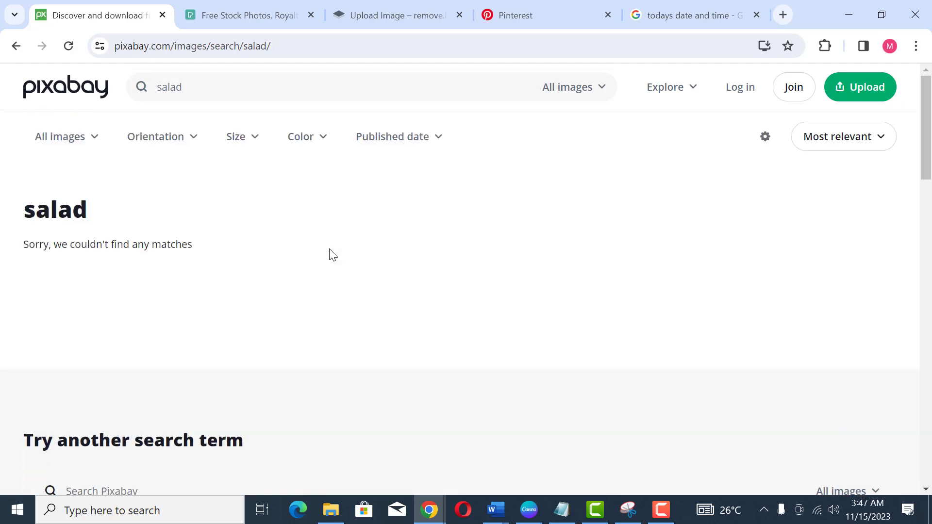
{"action": "left_click", "coordinate": [74, 92]}
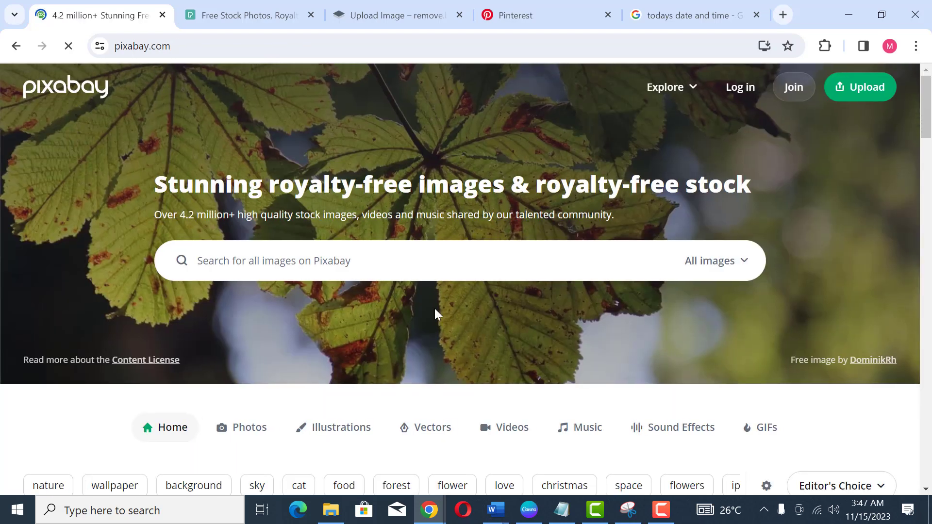
{"action": "left_click", "coordinate": [433, 265]}
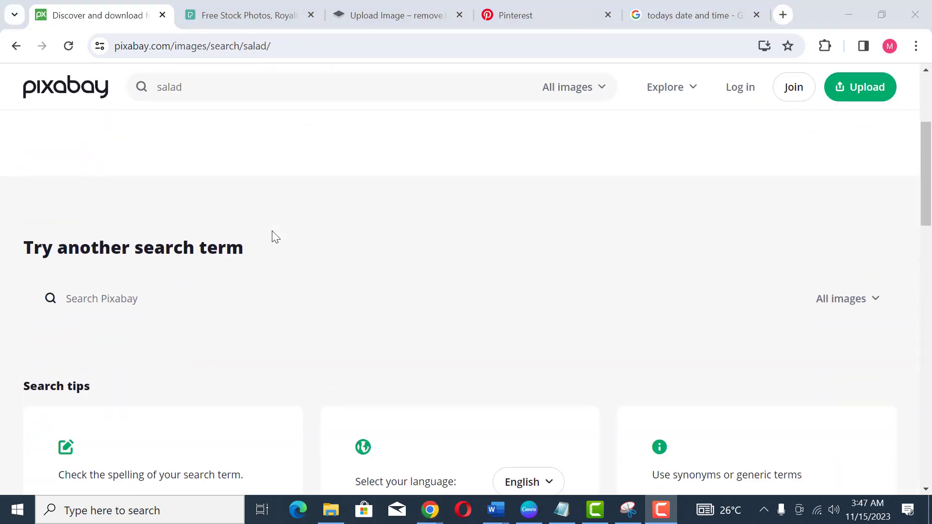
- Switch to Pexels and search its free photos for "salad"
{"action": "left_click", "coordinate": [236, 11]}
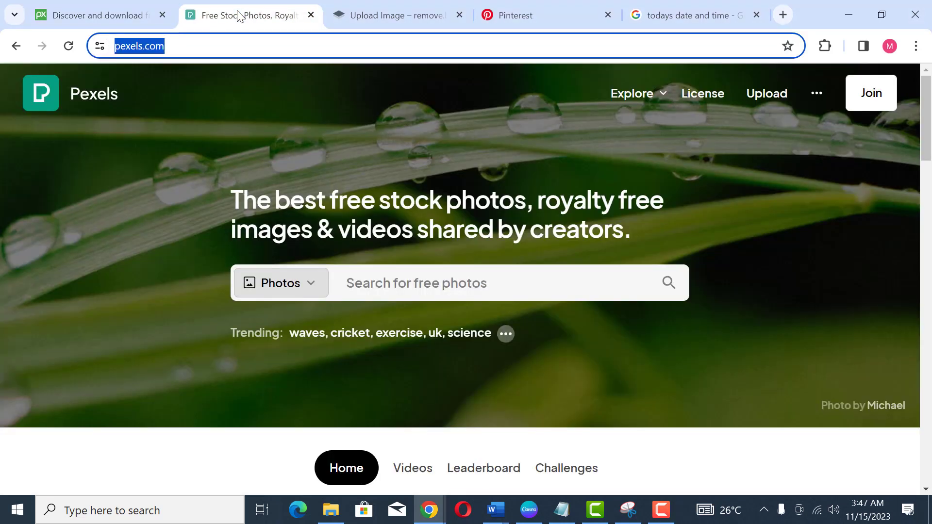
{"action": "left_click", "coordinate": [401, 283]}
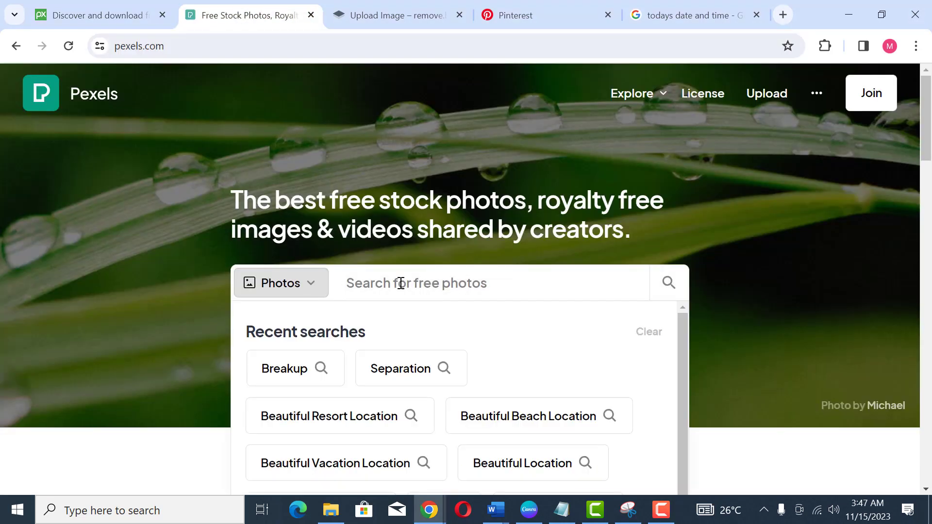
{"action": "type", "text": "salad"}
{"action": "key", "text": "Return"}
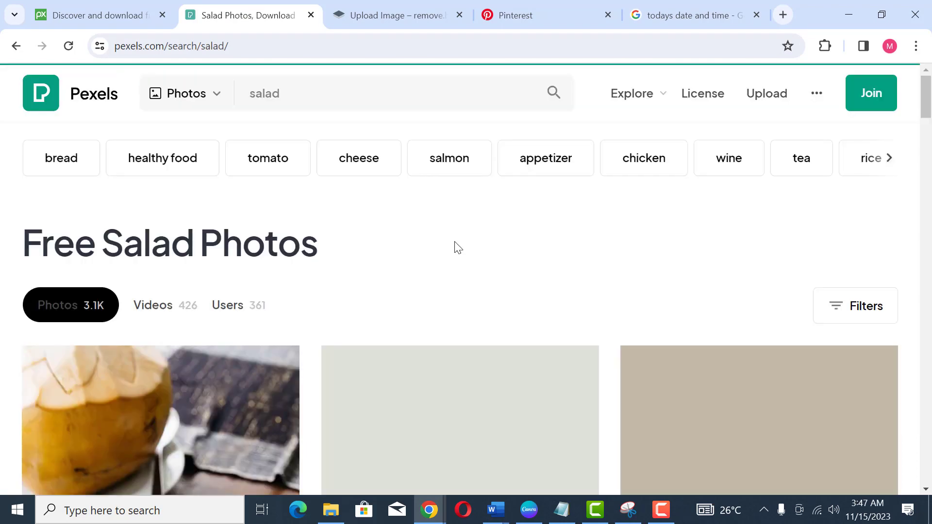
- Browse the Pexels salad photos for one that suits the cookbook cover
{"action": "scroll", "coordinate": [452, 253], "scroll_direction": "down", "scroll_amount": 5}
{"action": "scroll", "coordinate": [450, 264], "scroll_direction": "down", "scroll_amount": 8}
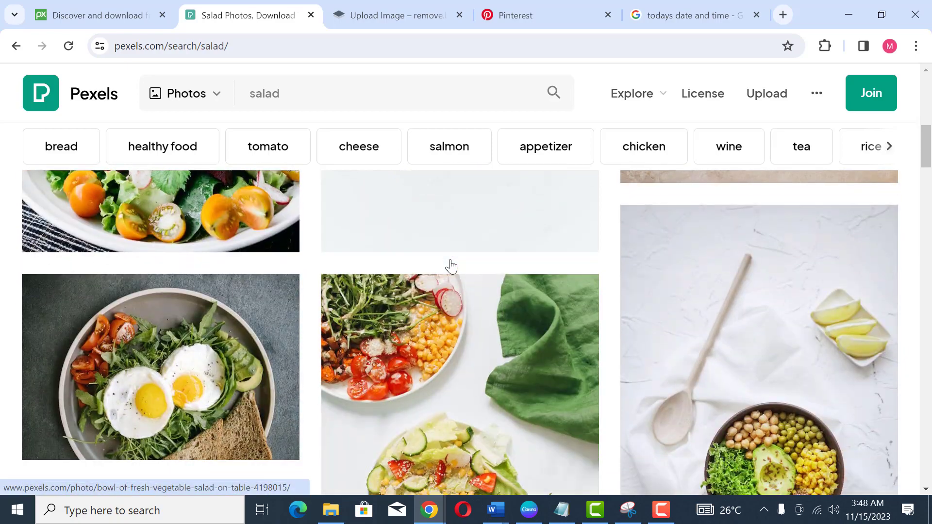
{"action": "scroll", "coordinate": [450, 265], "scroll_direction": "up", "scroll_amount": 4}
{"action": "scroll", "coordinate": [450, 264], "scroll_direction": "down", "scroll_amount": 12}
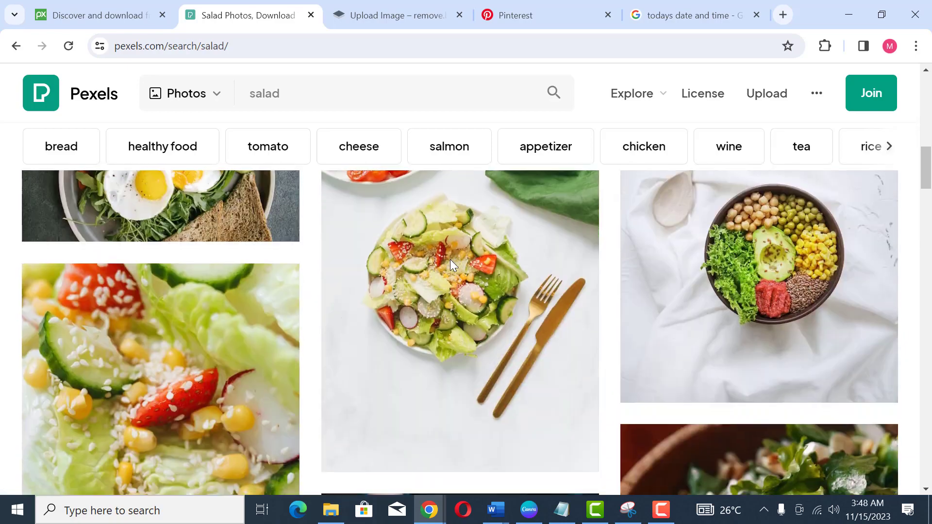
{"action": "scroll", "coordinate": [451, 266], "scroll_direction": "down", "scroll_amount": 10}
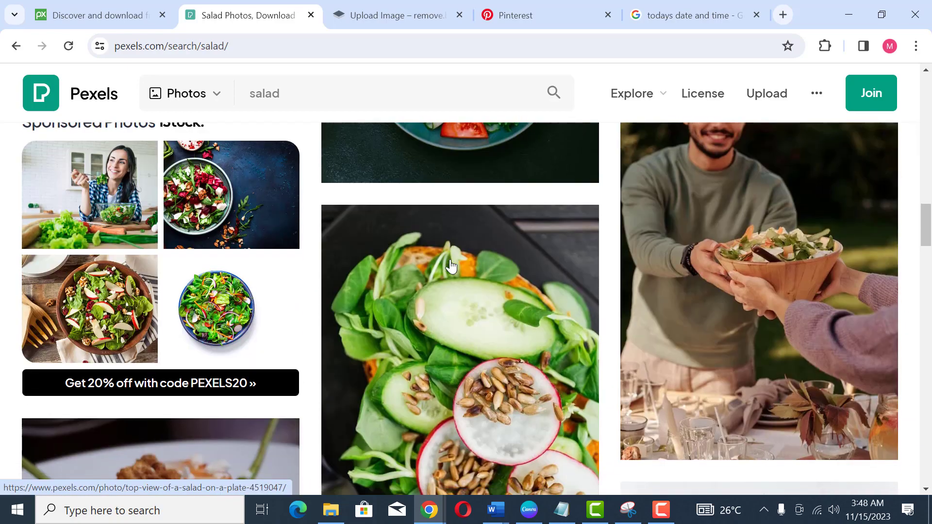
{"action": "scroll", "coordinate": [451, 266], "scroll_direction": "down", "scroll_amount": 7}
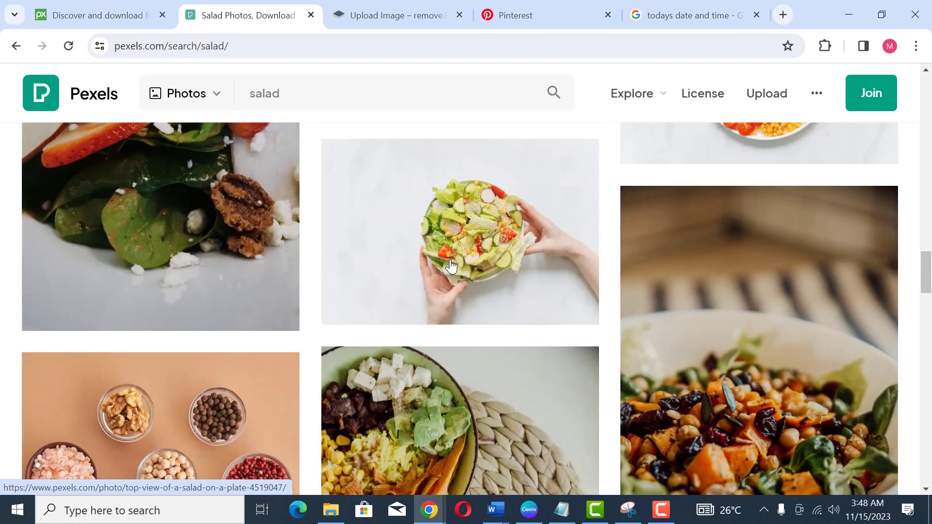
{"action": "scroll", "coordinate": [451, 266], "scroll_direction": "down", "scroll_amount": 3}
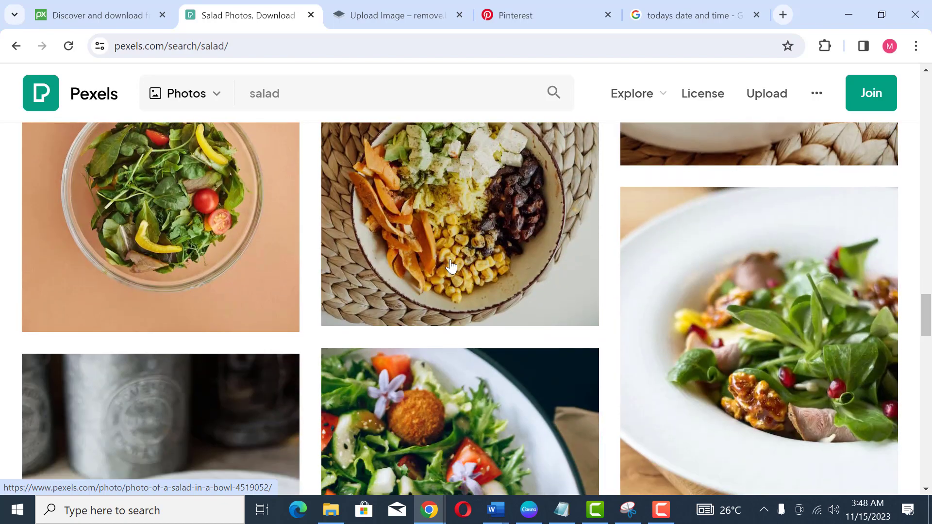
{"action": "scroll", "coordinate": [451, 266], "scroll_direction": "down", "scroll_amount": 15}
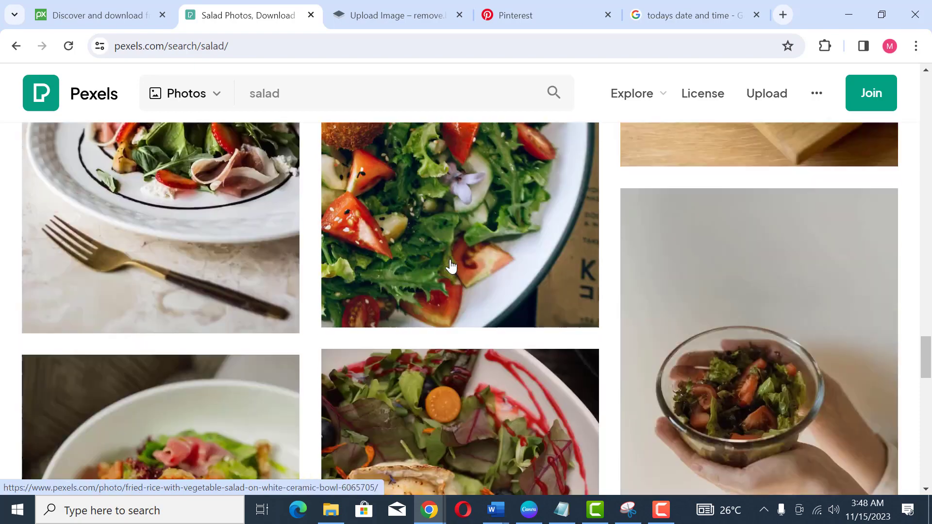
{"action": "scroll", "coordinate": [451, 266], "scroll_direction": "down", "scroll_amount": 8}
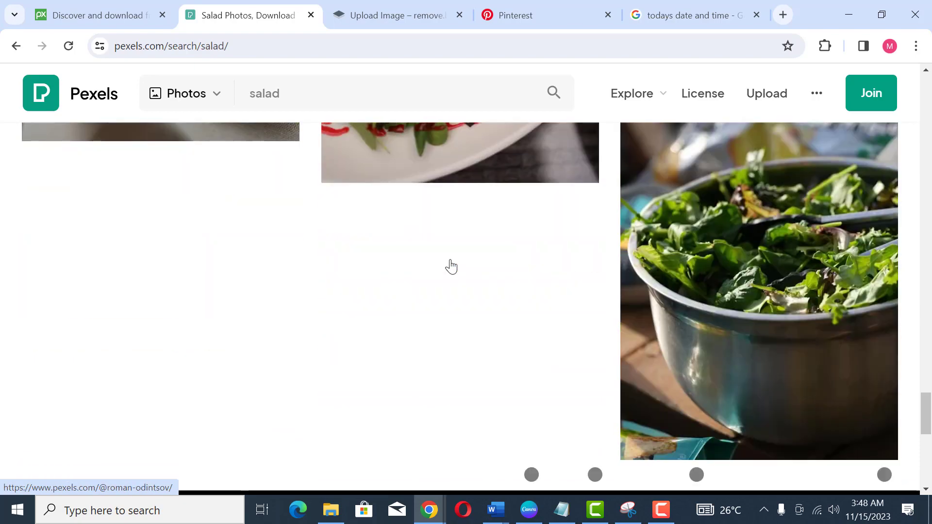
{"action": "scroll", "coordinate": [451, 266], "scroll_direction": "up", "scroll_amount": 6}
{"action": "scroll", "coordinate": [451, 266], "scroll_direction": "up", "scroll_amount": 15}
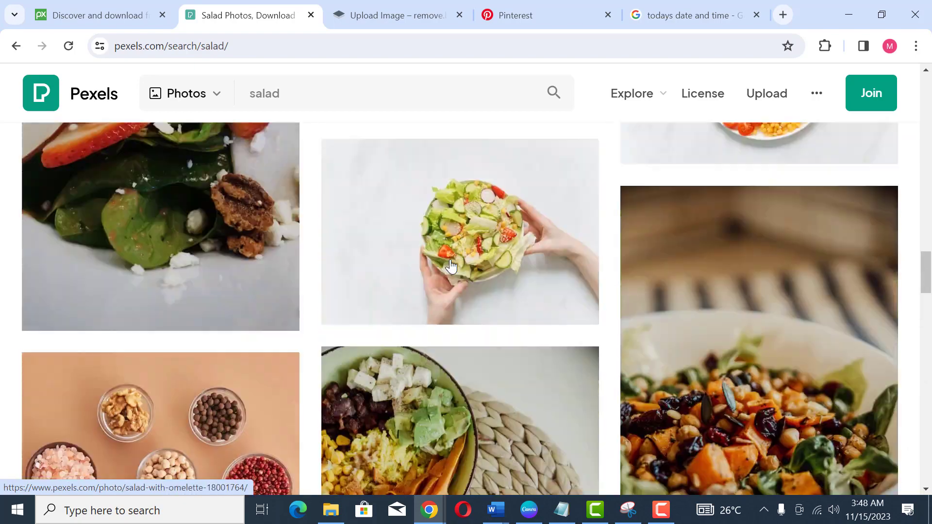
{"action": "scroll", "coordinate": [451, 266], "scroll_direction": "up", "scroll_amount": 15}
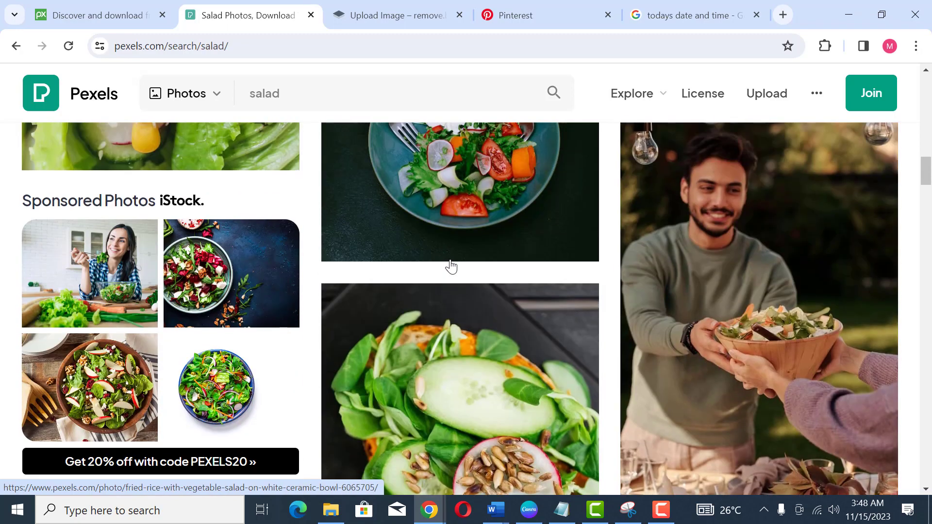
{"action": "scroll", "coordinate": [451, 266], "scroll_direction": "up", "scroll_amount": 15}
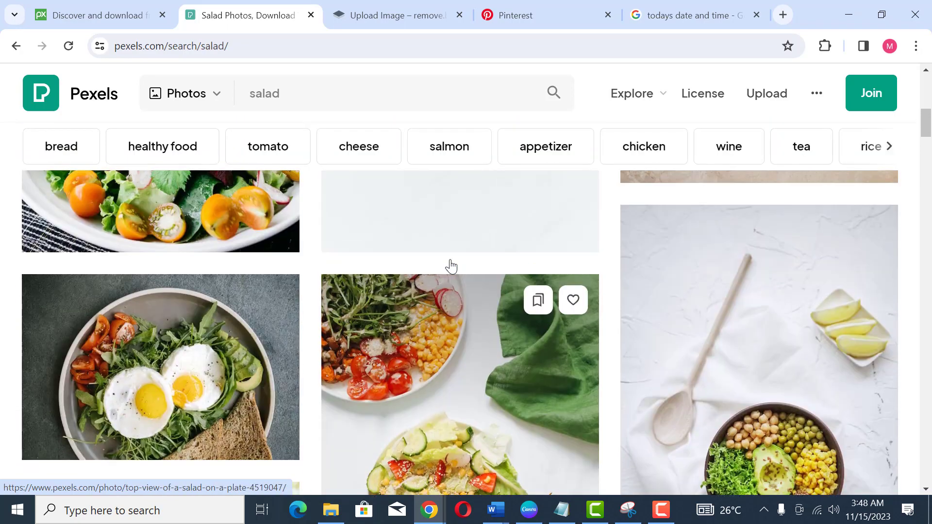
- Download the free top-view photo of salad plates with a green cloth and gold cutlery
{"action": "scroll", "coordinate": [451, 266], "scroll_direction": "down", "scroll_amount": 5}
{"action": "left_click", "coordinate": [451, 266]}
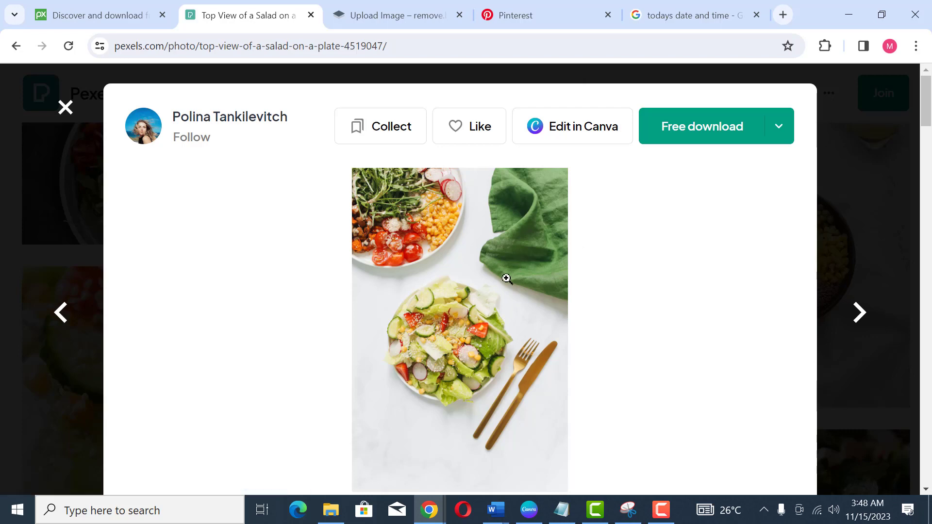
{"action": "left_click", "coordinate": [694, 138]}
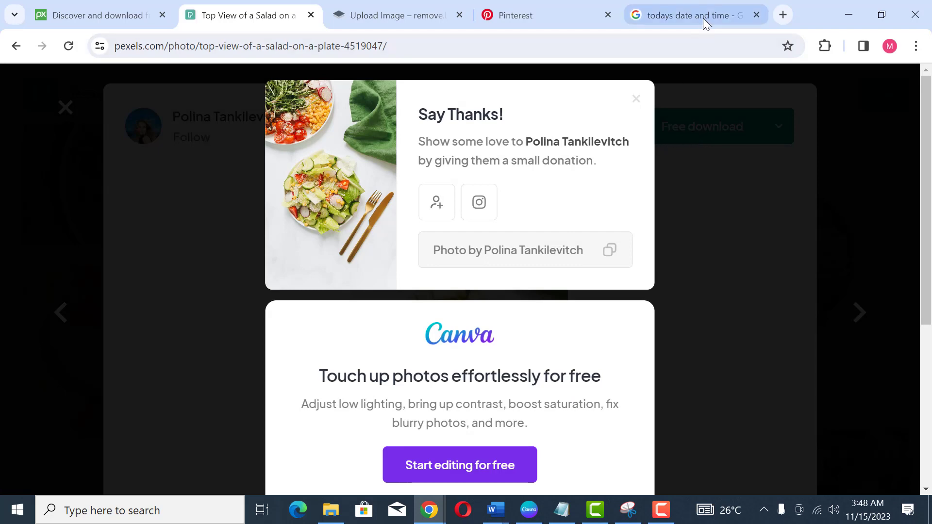
- Open the remove.bg upload page and upload the downloaded photo pexels-polina-tankilevitch-4519047.jpg to remove its background
{"action": "left_click", "coordinate": [689, 13]}
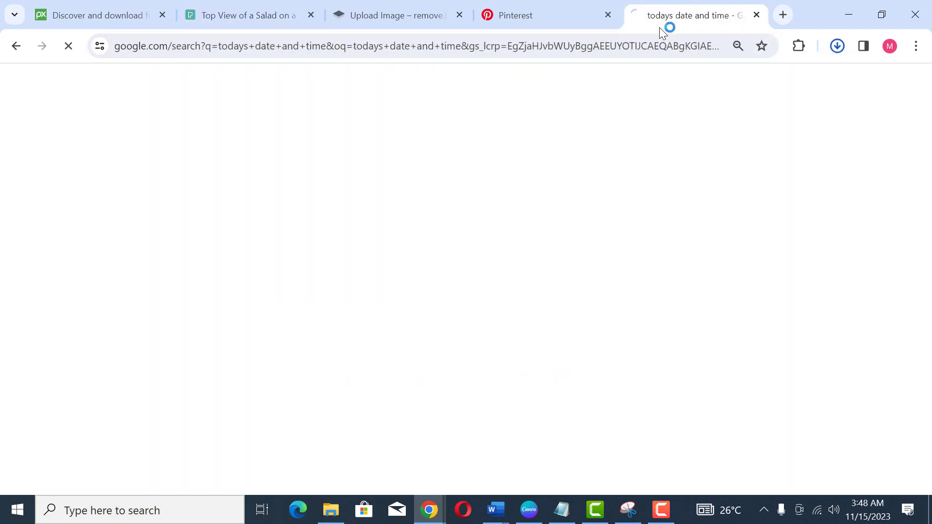
{"action": "left_click", "coordinate": [400, 20]}
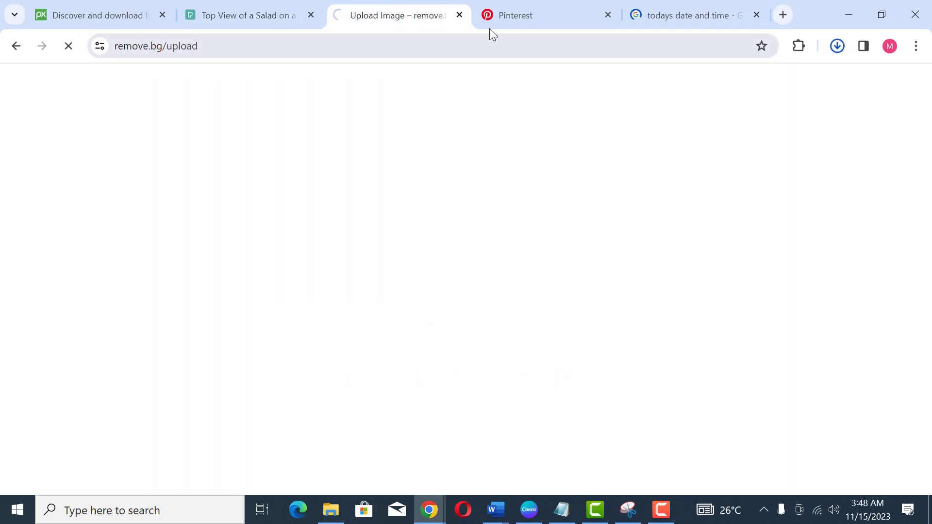
{"action": "left_click", "coordinate": [195, 46]}
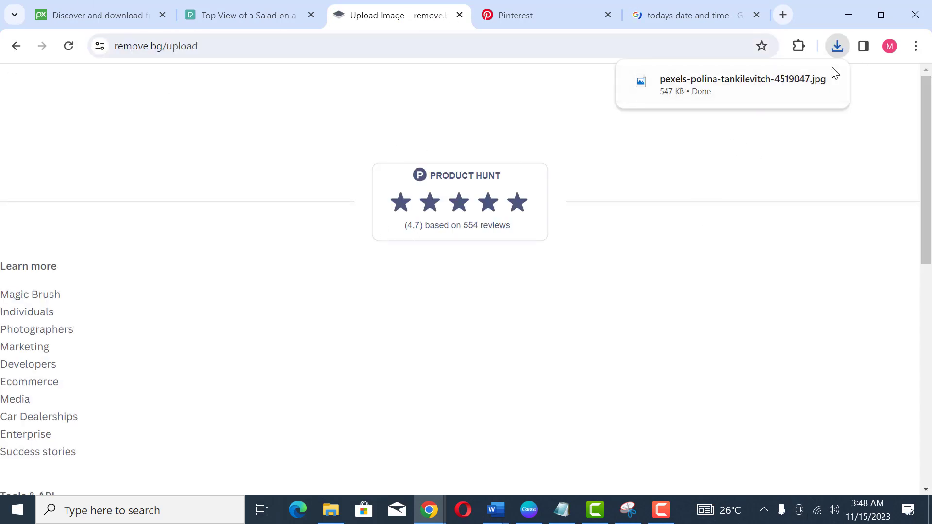
{"action": "scroll", "coordinate": [473, 253], "scroll_direction": "up", "scroll_amount": 5}
{"action": "scroll", "coordinate": [474, 252], "scroll_direction": "up", "scroll_amount": 5}
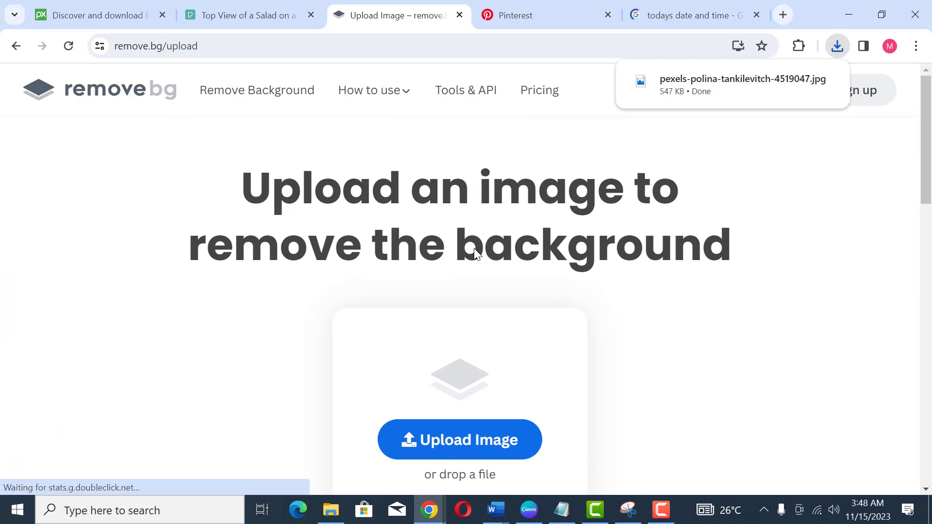
{"action": "mouse_move", "coordinate": [719, 83]}
{"action": "left_mouse_down"}
{"action": "mouse_move", "coordinate": [682, 68]}
{"action": "mouse_move", "coordinate": [505, 110]}
{"action": "mouse_move", "coordinate": [449, 194]}
{"action": "mouse_move", "coordinate": [723, 71]}
{"action": "left_mouse_up"}
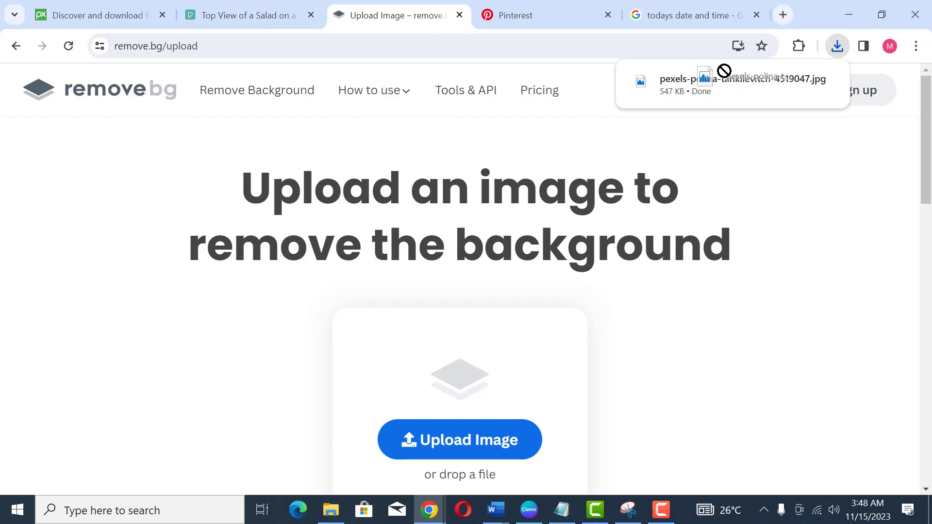
{"action": "left_click_drag", "start_coordinate": [724, 70], "coordinate": [460, 255]}
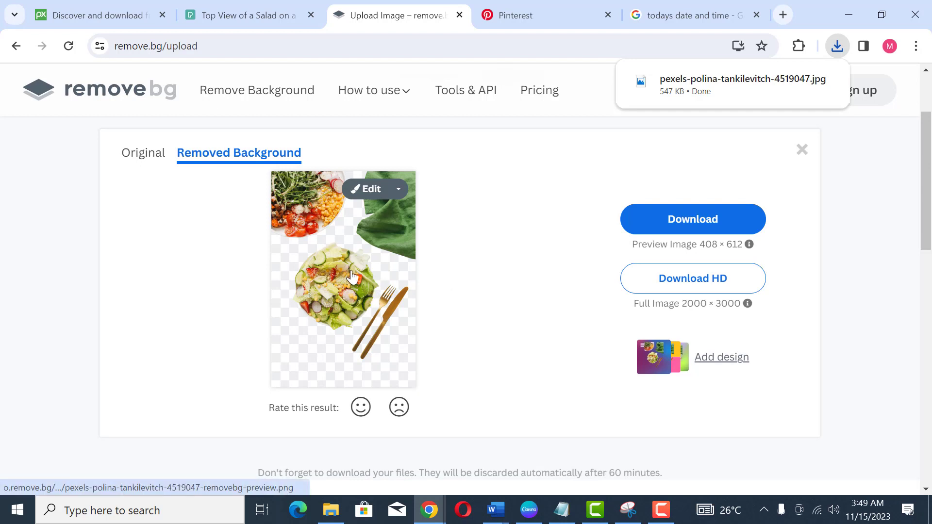
- Copy the background-removed salad image from remove.bg, switch to Canva and paste it onto the DASH DIET cover
{"action": "right_click", "coordinate": [342, 240]}
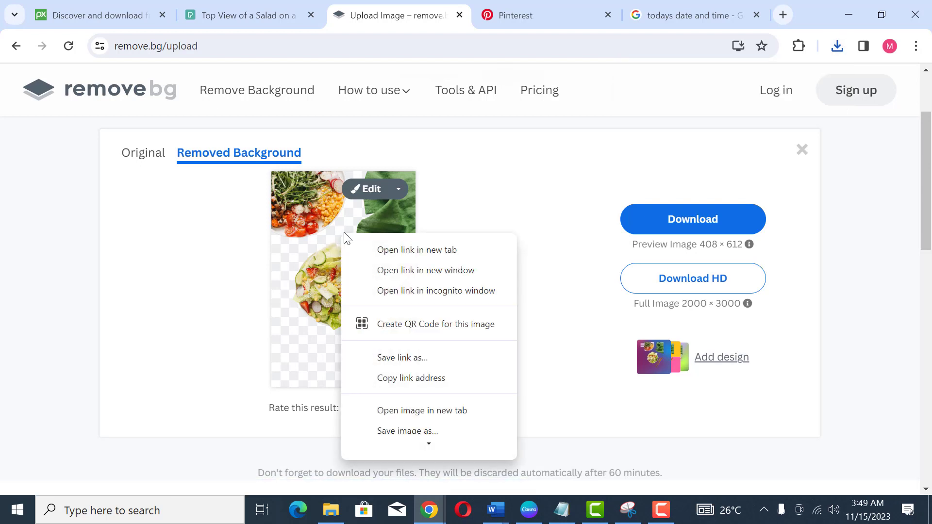
{"action": "scroll", "coordinate": [426, 416], "scroll_direction": "down", "scroll_amount": 2}
{"action": "left_click", "coordinate": [427, 405]}
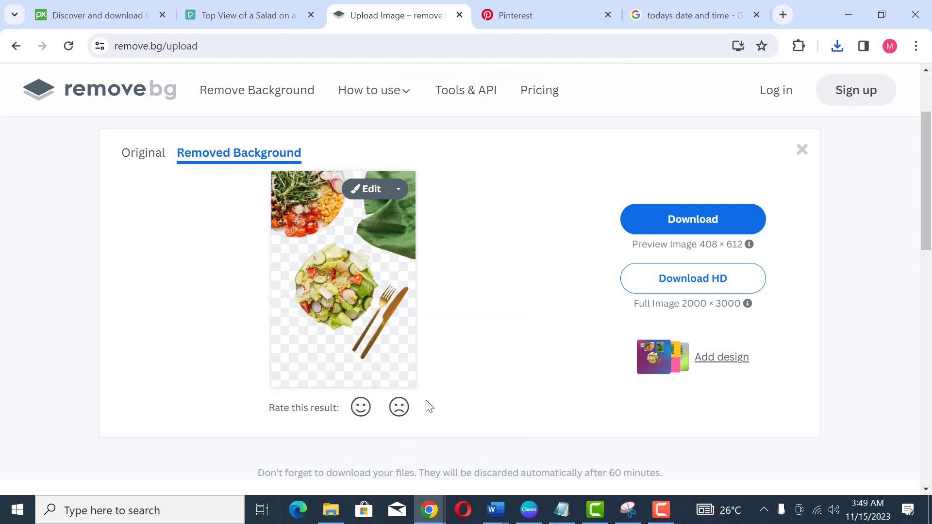
{"action": "left_click", "coordinate": [529, 510]}
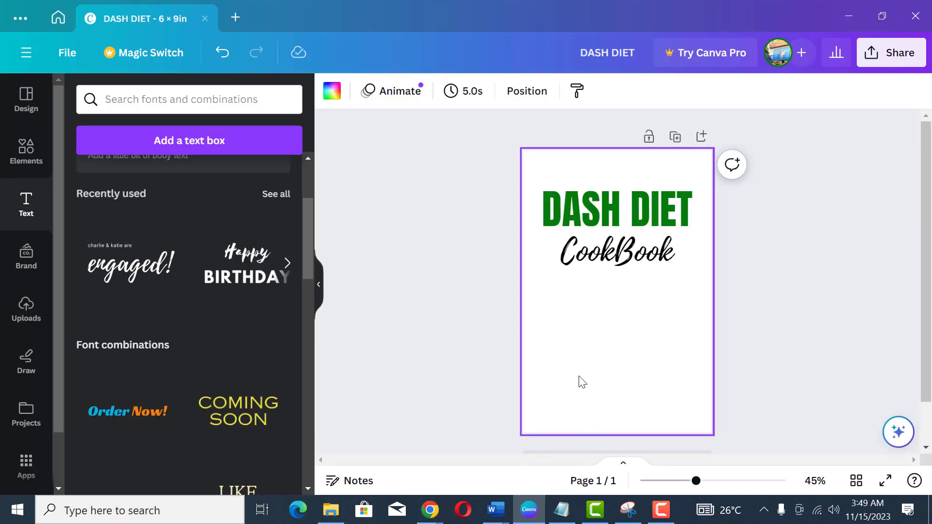
{"action": "key", "text": "ctrl+v"}
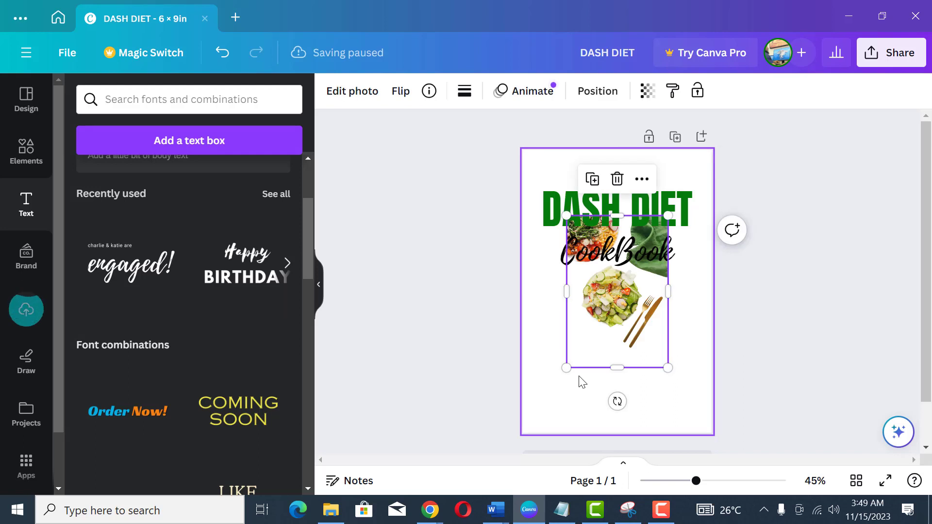
- Align the salad photo with the cover's top-left corner and enlarge it to fill the whole page
{"action": "left_click_drag", "start_coordinate": [619, 342], "coordinate": [570, 271]}
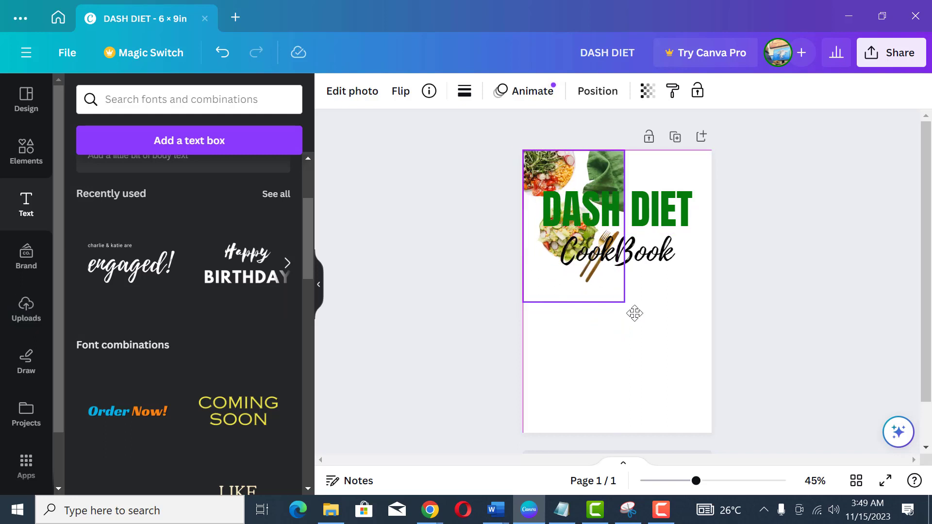
{"action": "left_click_drag", "start_coordinate": [624, 302], "coordinate": [730, 419]}
{"action": "left_click", "coordinate": [758, 299]}
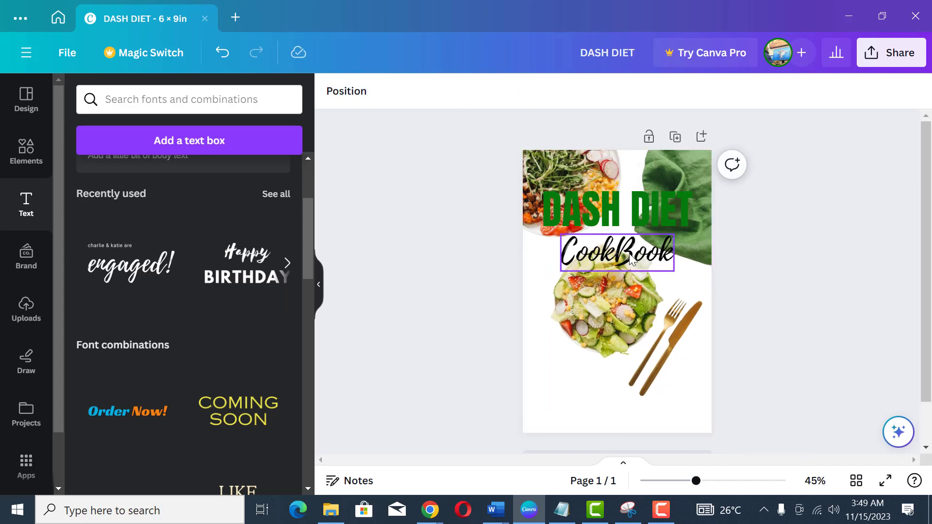
- Move the CookBook and DASH DIET titles down over the lower part of the cover, clear of the upper photo area
{"action": "left_click_drag", "start_coordinate": [626, 256], "coordinate": [656, 388]}
{"action": "left_click_drag", "start_coordinate": [626, 216], "coordinate": [626, 370]}
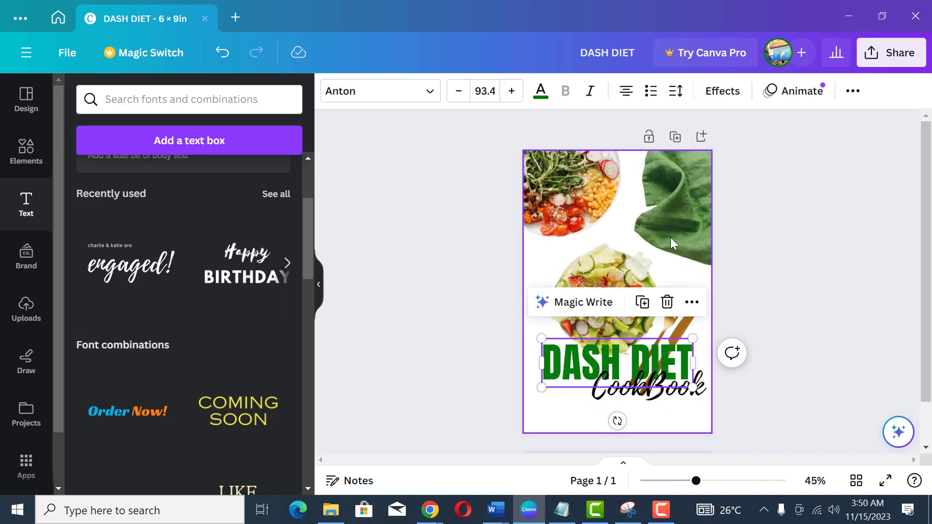
{"action": "left_click", "coordinate": [670, 238]}
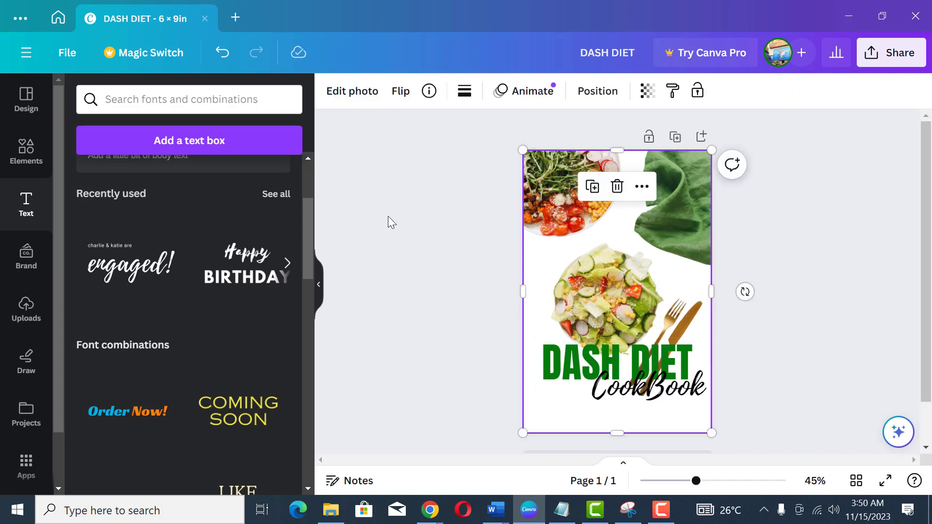
- Add a square shape and stretch it into a full-width band across the middle of the cover, below the upper plate
{"action": "left_click", "coordinate": [21, 165]}
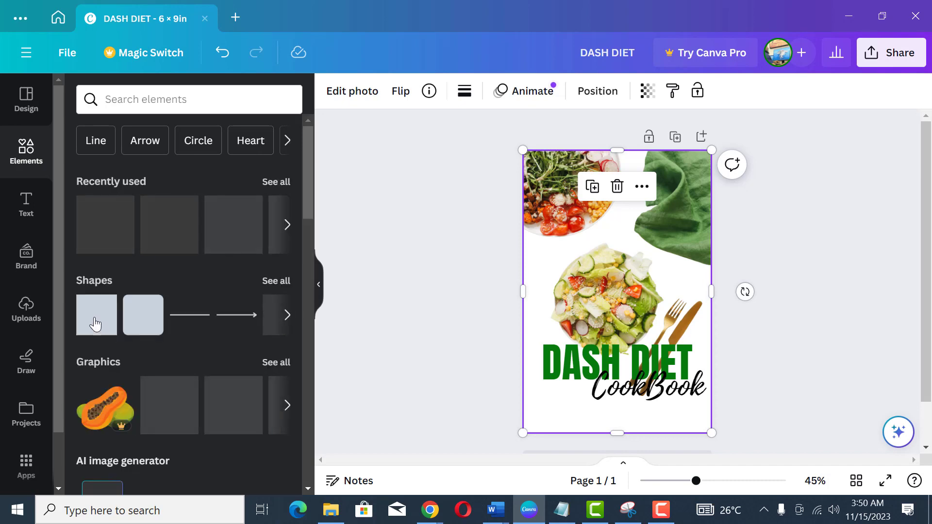
{"action": "left_click_drag", "start_coordinate": [94, 323], "coordinate": [720, 246]}
{"action": "left_click_drag", "start_coordinate": [523, 252], "coordinate": [506, 252]}
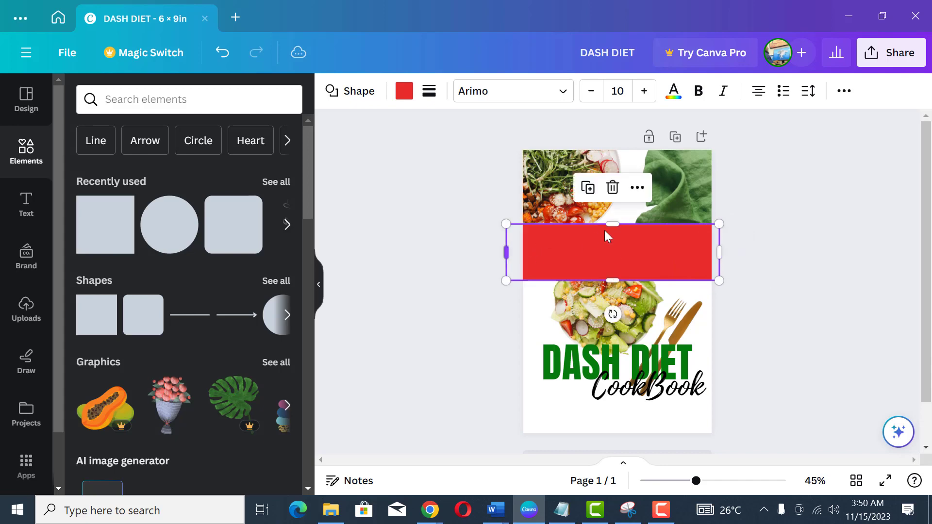
{"action": "left_click_drag", "start_coordinate": [615, 223], "coordinate": [620, 217]}
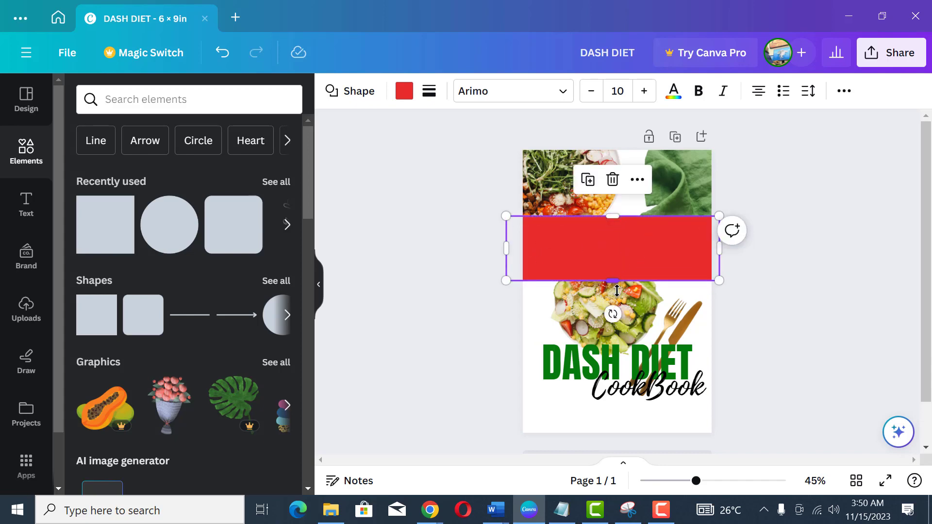
{"action": "left_click_drag", "start_coordinate": [616, 280], "coordinate": [616, 301]}
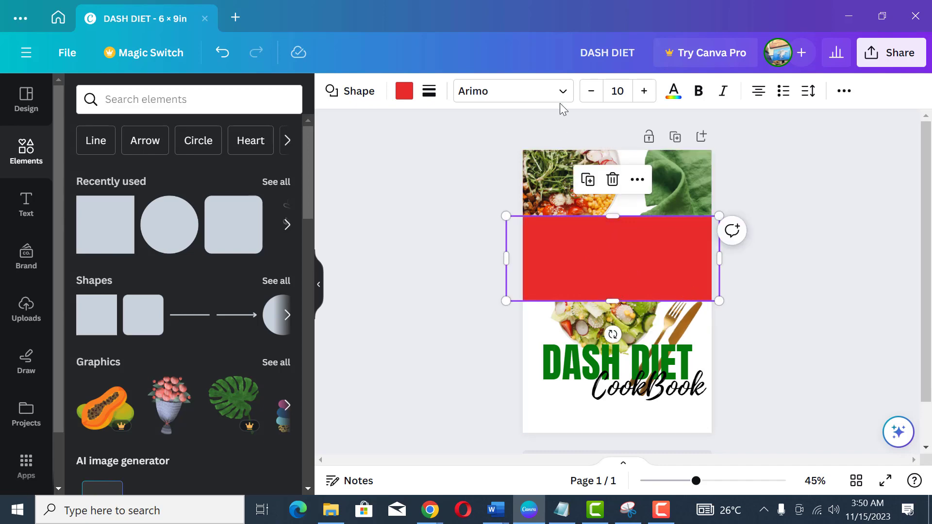
{"action": "left_click", "coordinate": [790, 270]}
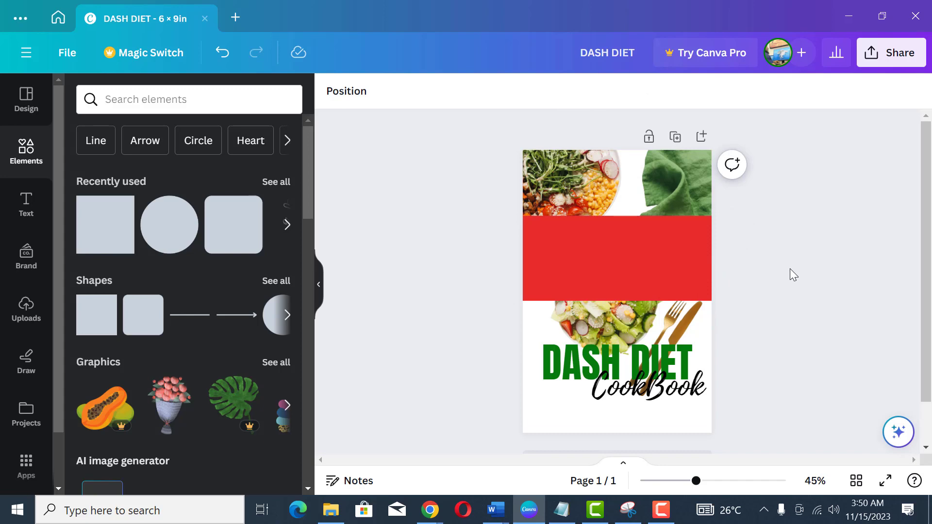
- Change the fill of the red band across the middle of the cover to white
{"action": "left_click", "coordinate": [673, 263]}
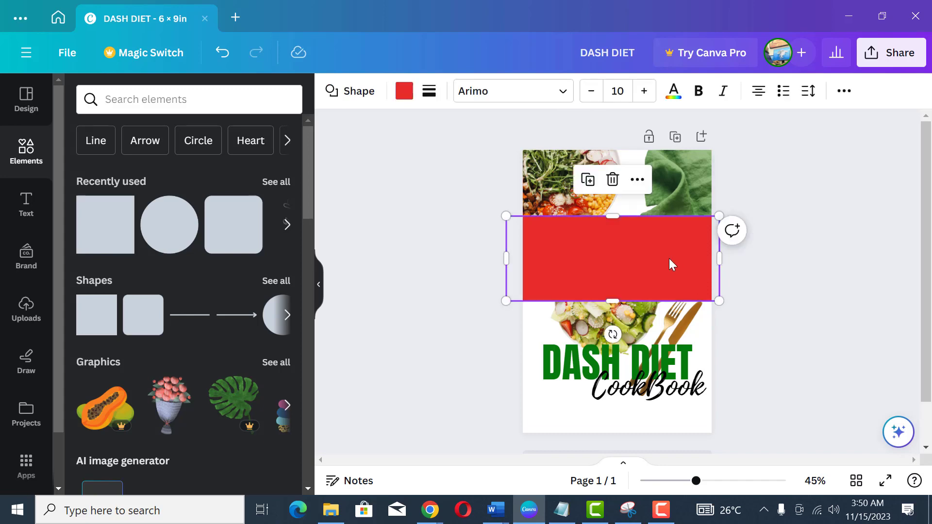
{"action": "left_click", "coordinate": [589, 235]}
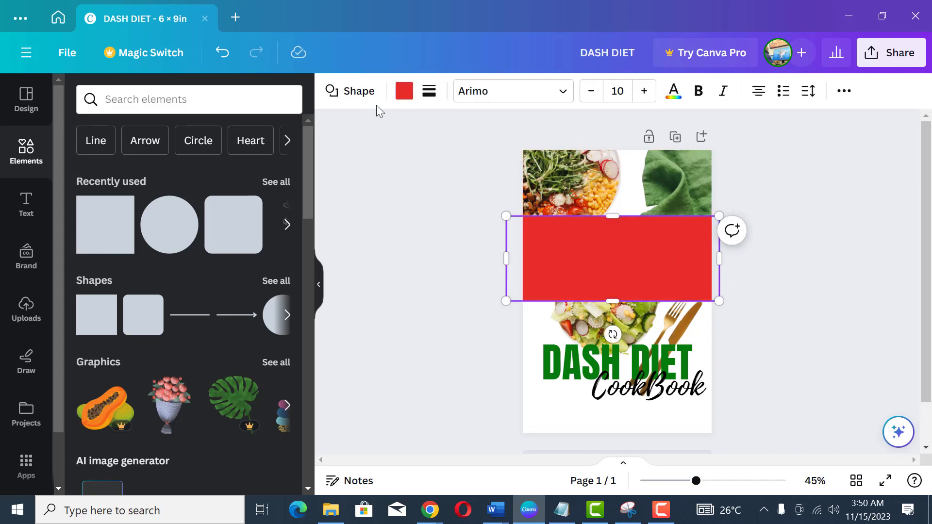
{"action": "left_click", "coordinate": [405, 92]}
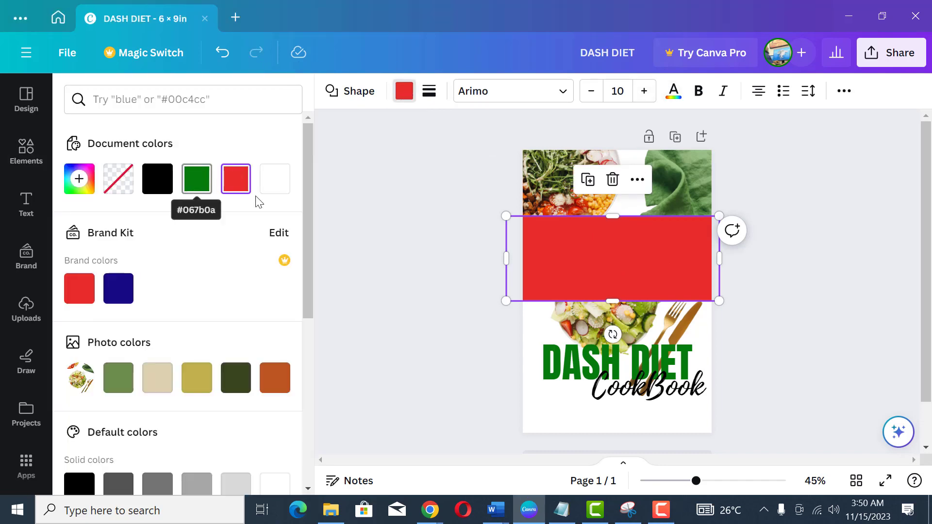
{"action": "left_click", "coordinate": [286, 193]}
{"action": "left_click", "coordinate": [793, 200]}
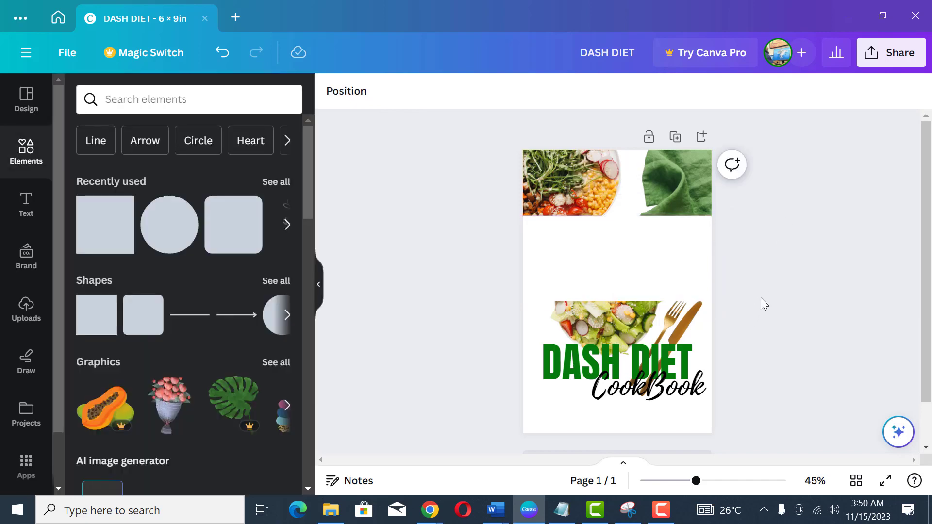
- Place DASH DIET with CookBook beneath it on the white band, extending the band's lower edge slightly to fit both titles
{"action": "left_click_drag", "start_coordinate": [590, 372], "coordinate": [591, 249]}
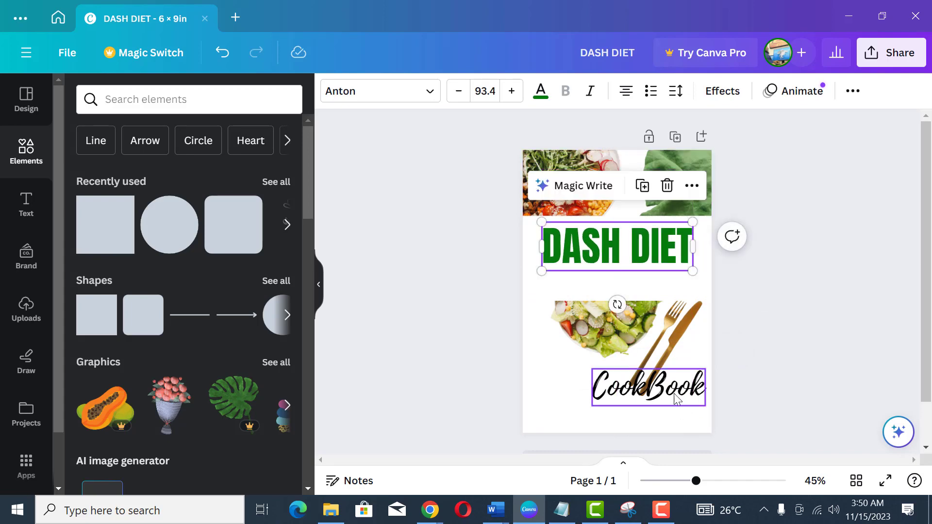
{"action": "left_click_drag", "start_coordinate": [662, 383], "coordinate": [634, 291]}
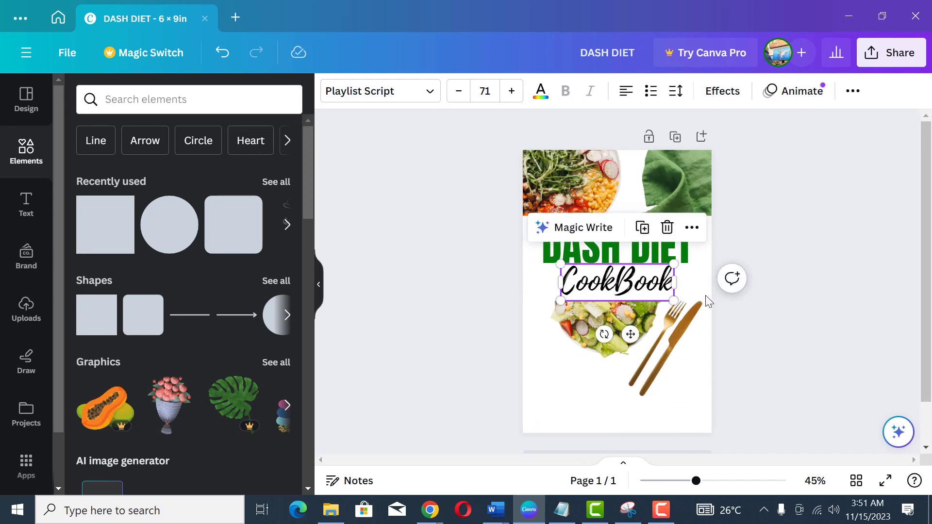
{"action": "left_click", "coordinate": [706, 297]}
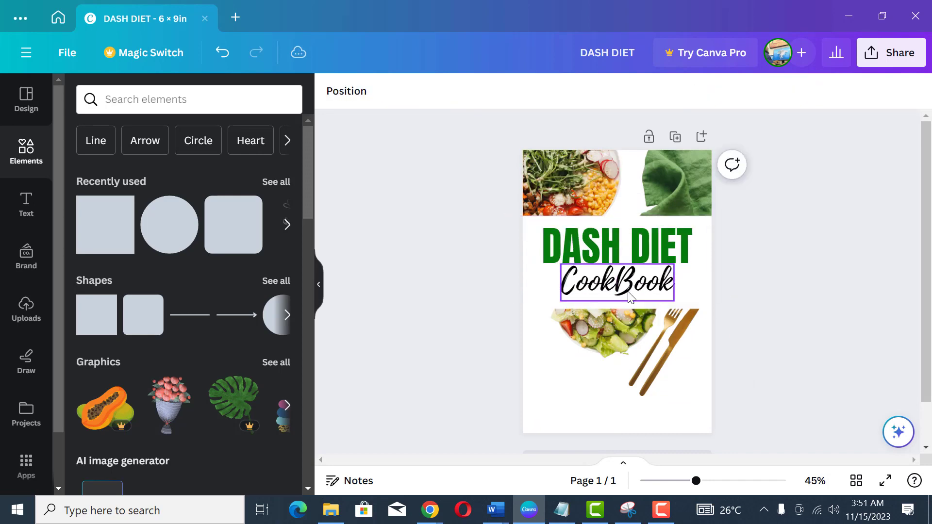
{"action": "left_click", "coordinate": [636, 294]}
{"action": "left_click_drag", "start_coordinate": [637, 298], "coordinate": [637, 305]}
{"action": "left_click", "coordinate": [774, 241]}
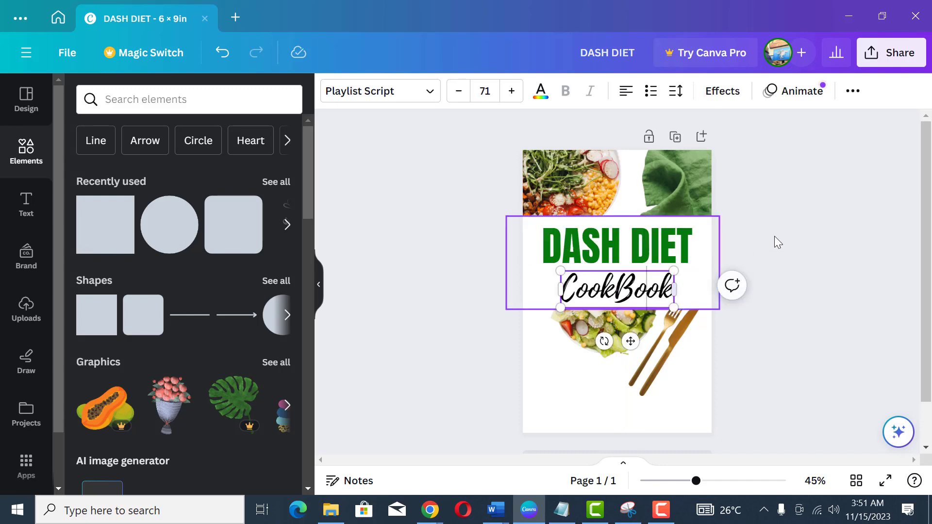
- Recolor the CookBook text to the same green as the DASH DIET title, #067b0a
{"action": "left_click", "coordinate": [624, 299]}
{"action": "left_click", "coordinate": [542, 105]}
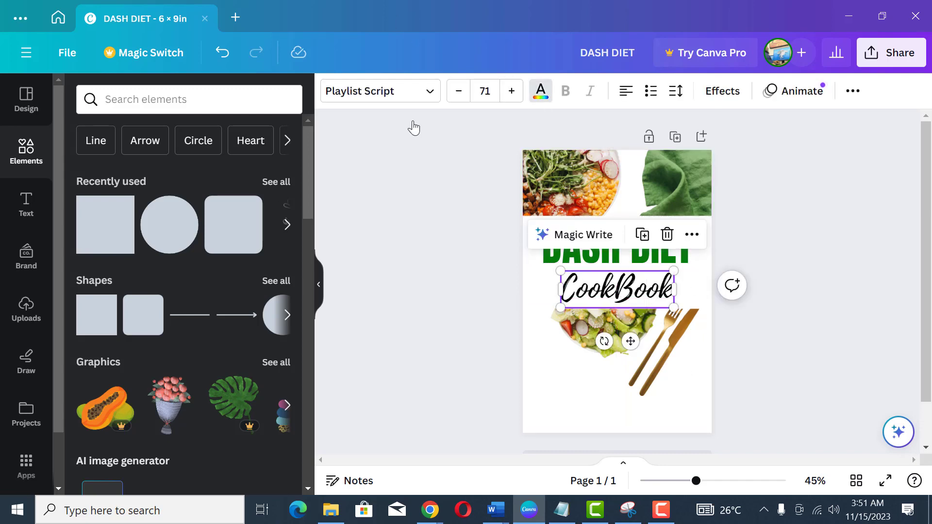
{"action": "left_click", "coordinate": [157, 179]}
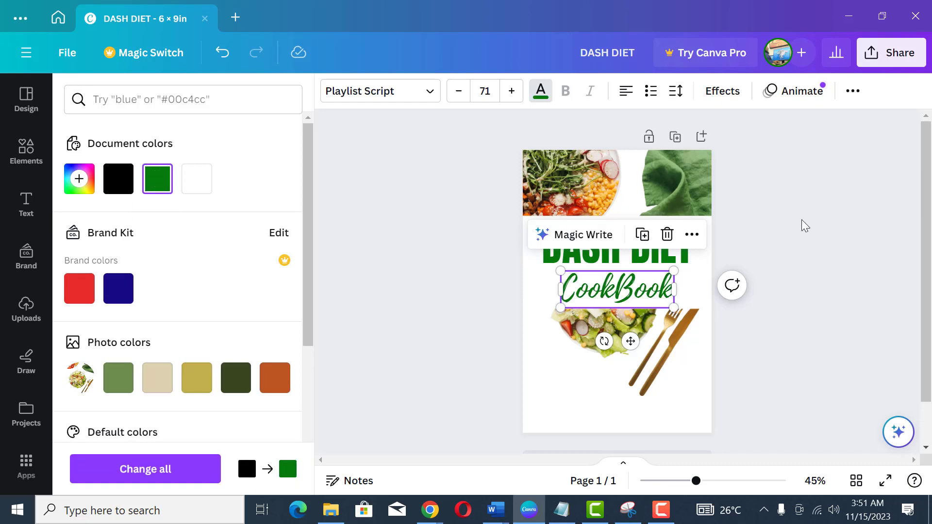
{"action": "left_click", "coordinate": [802, 221]}
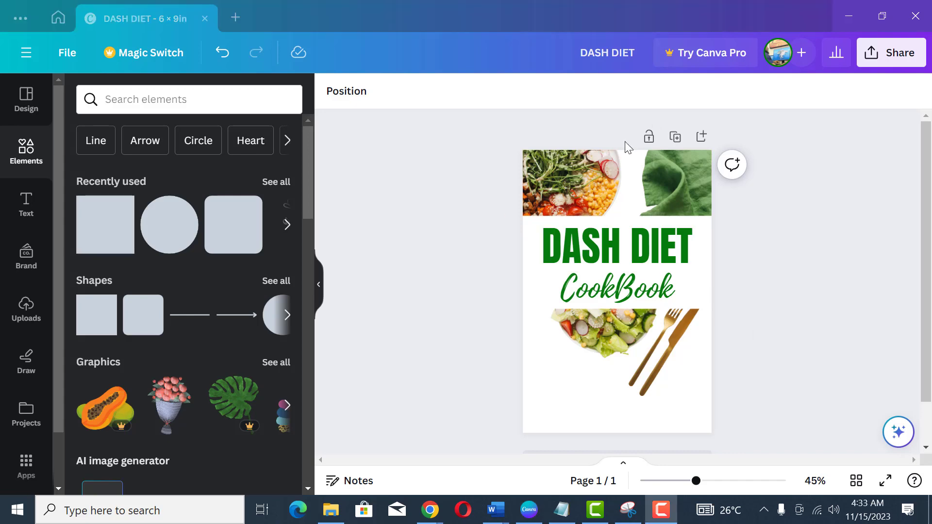
- Add a subheading with the author name, enlarge it to size 35.5 and place it in the cover's lower-left corner
{"action": "left_click", "coordinate": [26, 209]}
{"action": "left_click", "coordinate": [27, 209]}
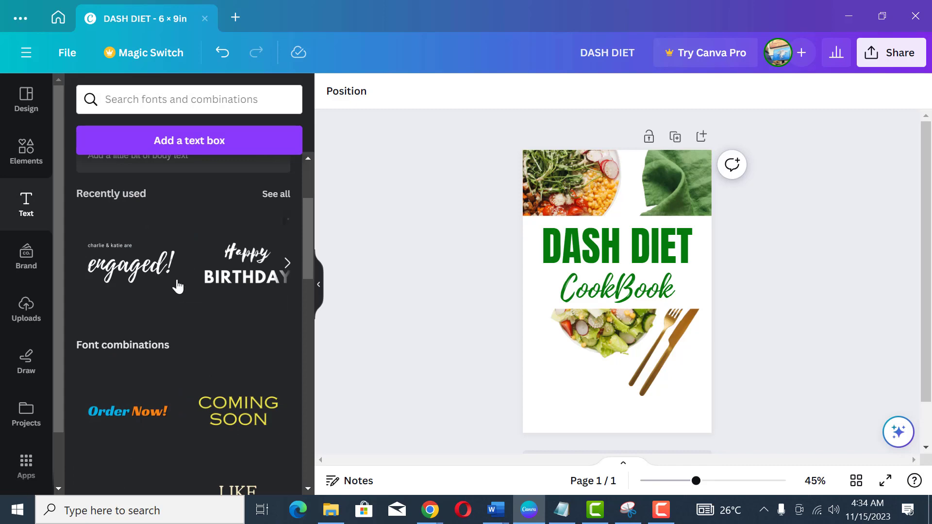
{"action": "left_click", "coordinate": [179, 264]}
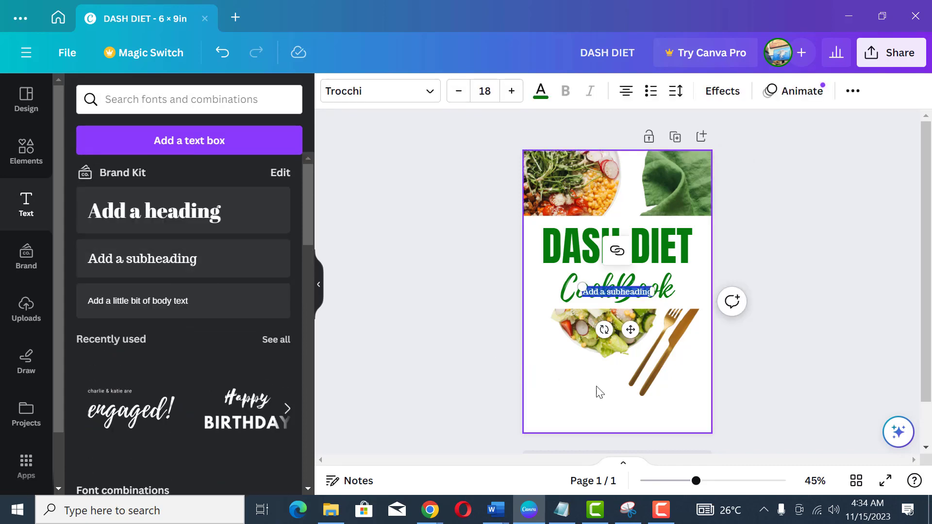
{"action": "type", "text": "renalmaira"}
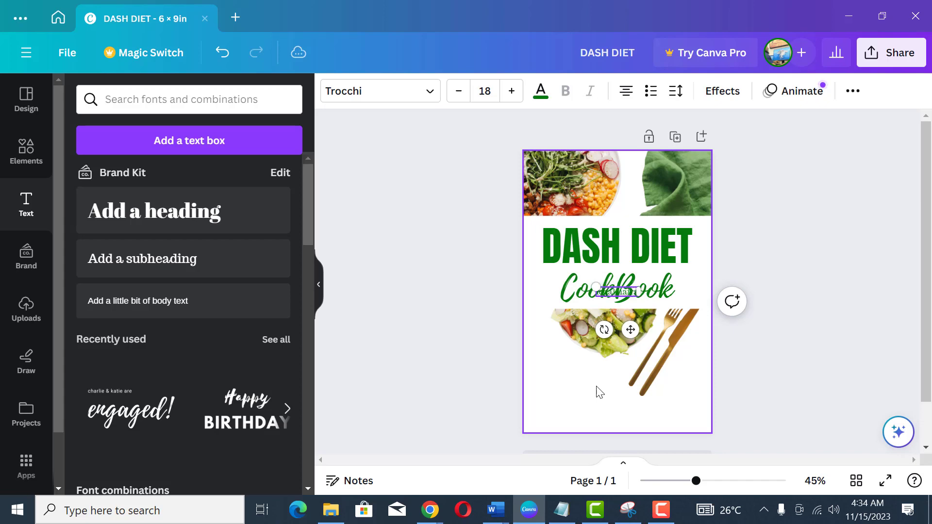
{"action": "left_click_drag", "start_coordinate": [630, 329], "coordinate": [581, 447]}
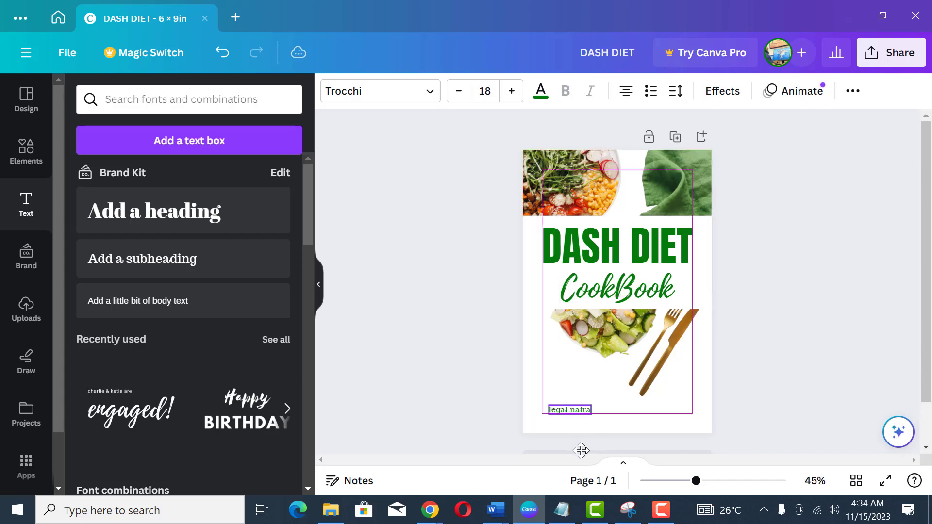
{"action": "left_click_drag", "start_coordinate": [539, 406], "coordinate": [506, 396]}
{"action": "left_click_drag", "start_coordinate": [561, 447], "coordinate": [589, 461]}
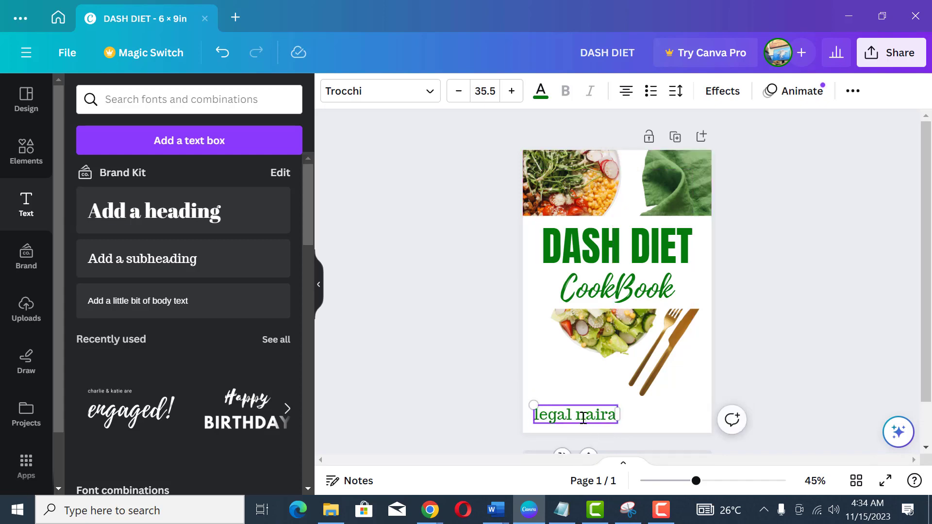
- Capitalize the second word of the author name, shrink it to size 31.6 and move it to the cover's lower-right corner
{"action": "key", "text": "BackSpace"}
{"action": "type", "text": "N"}
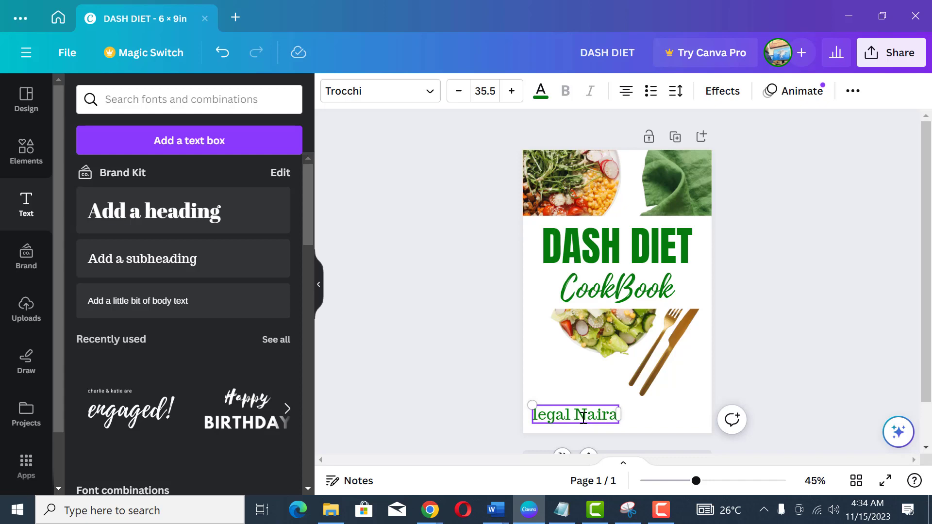
{"action": "left_click_drag", "start_coordinate": [533, 405], "coordinate": [544, 409]}
{"action": "left_click_drag", "start_coordinate": [590, 447], "coordinate": [672, 447]}
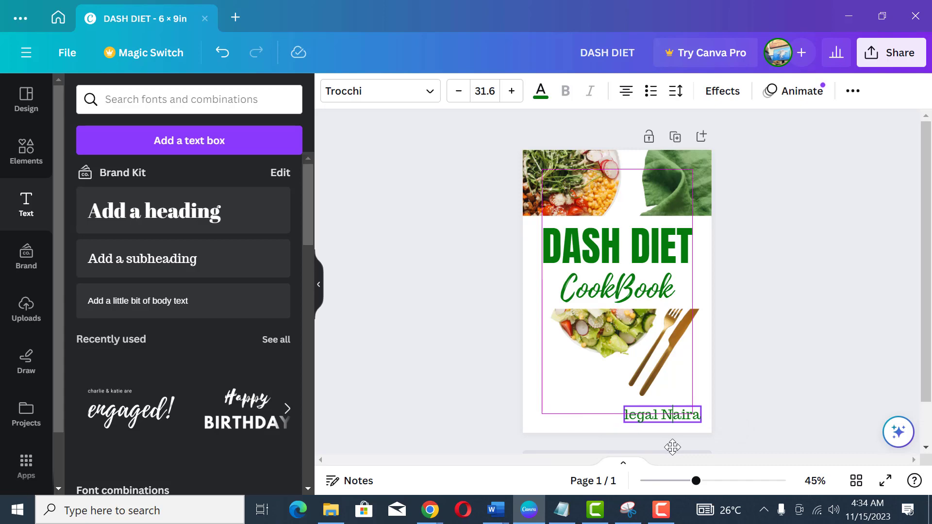
- Enlarge the salad photo slightly so it extends past the cover's side and bottom edges
{"action": "left_click", "coordinate": [631, 339]}
{"action": "left_click", "coordinate": [623, 358]}
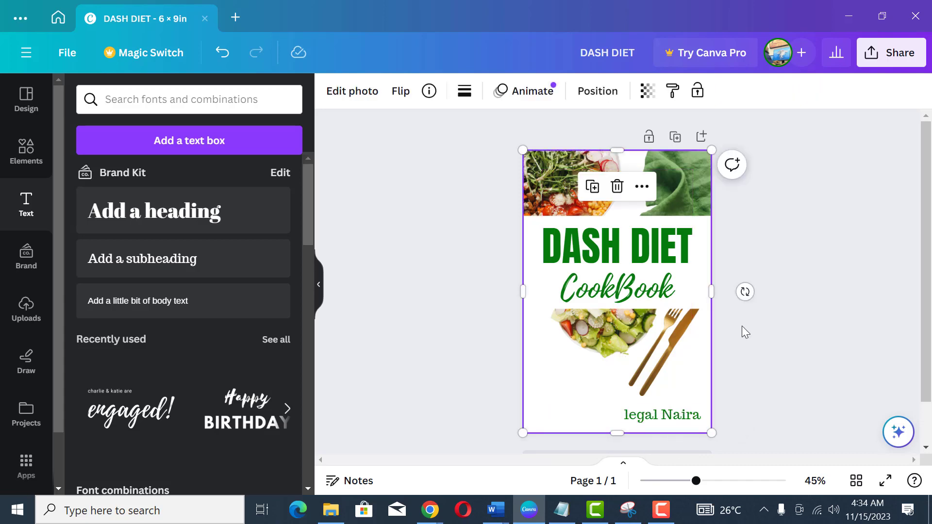
{"action": "scroll", "coordinate": [786, 359], "scroll_direction": "down", "scroll_amount": 1}
{"action": "left_click_drag", "start_coordinate": [711, 384], "coordinate": [729, 411]}
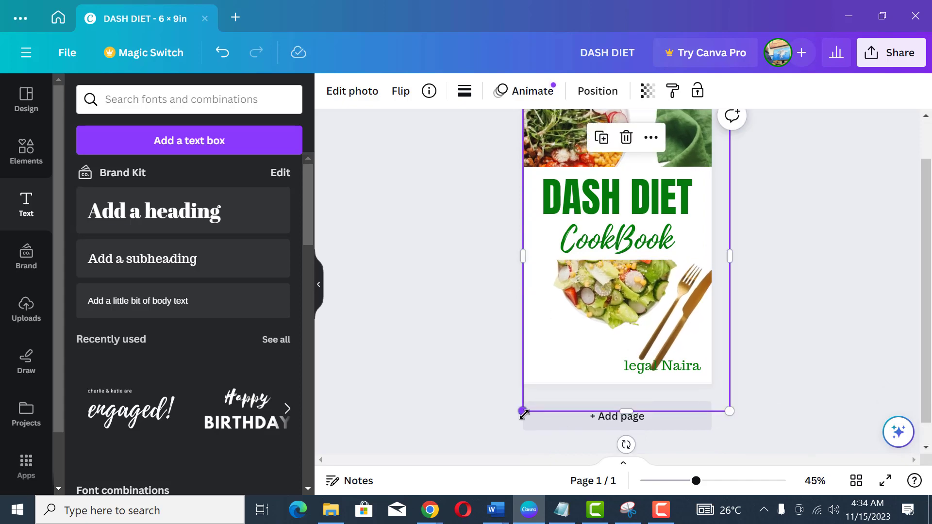
{"action": "mouse_move", "coordinate": [519, 412]}
{"action": "left_mouse_down"}
{"action": "mouse_move", "coordinate": [505, 435]}
{"action": "mouse_move", "coordinate": [518, 418]}
{"action": "left_mouse_up"}
{"action": "left_click", "coordinate": [766, 284]}
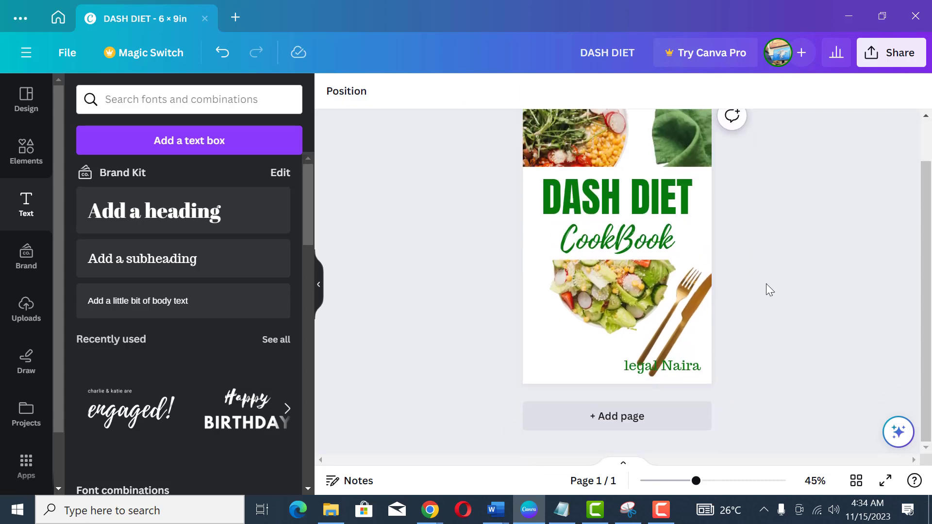
{"action": "scroll", "coordinate": [766, 283], "scroll_direction": "up", "scroll_amount": 1}
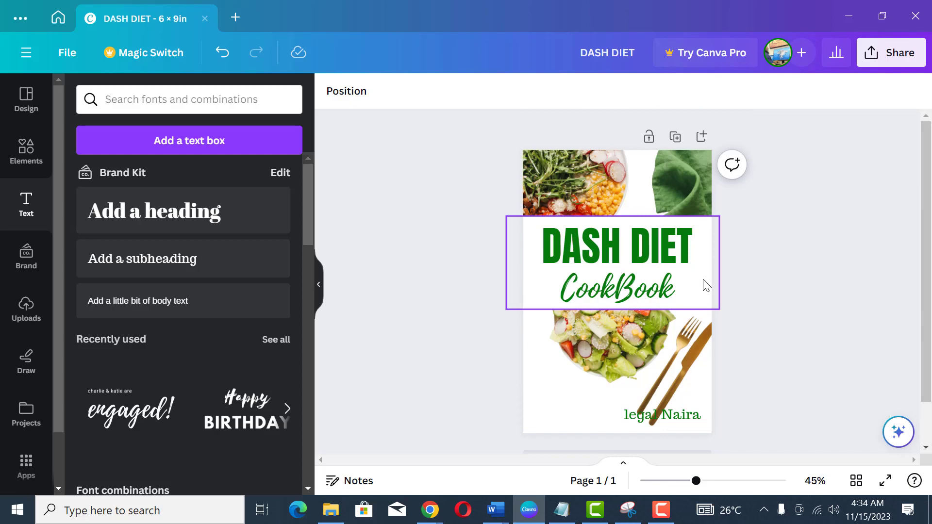
- Move the white band up the cover with both titles placed on it, enlarging DASH DIET to size 102
{"action": "left_click_drag", "start_coordinate": [709, 281], "coordinate": [709, 256]}
{"action": "left_click_drag", "start_coordinate": [646, 257], "coordinate": [708, 264]}
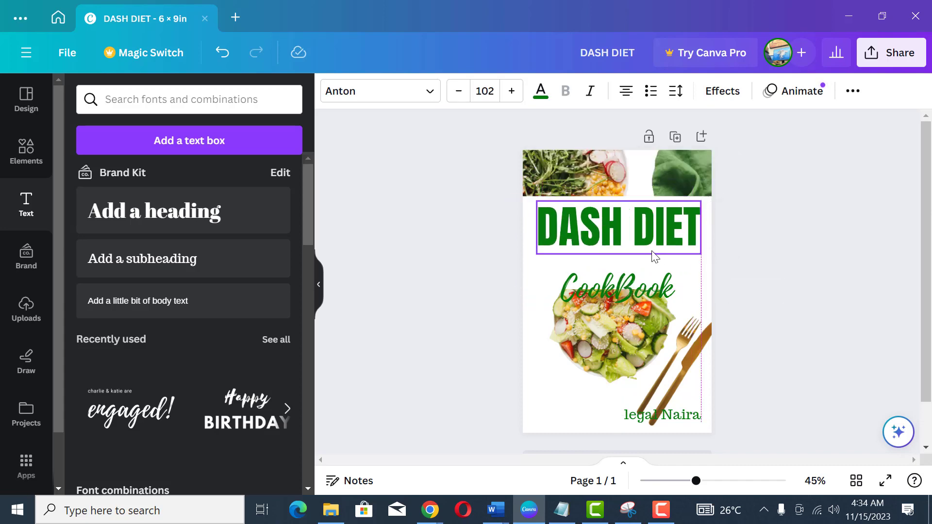
{"action": "left_click_drag", "start_coordinate": [652, 255], "coordinate": [650, 251]}
{"action": "left_click", "coordinate": [651, 290]}
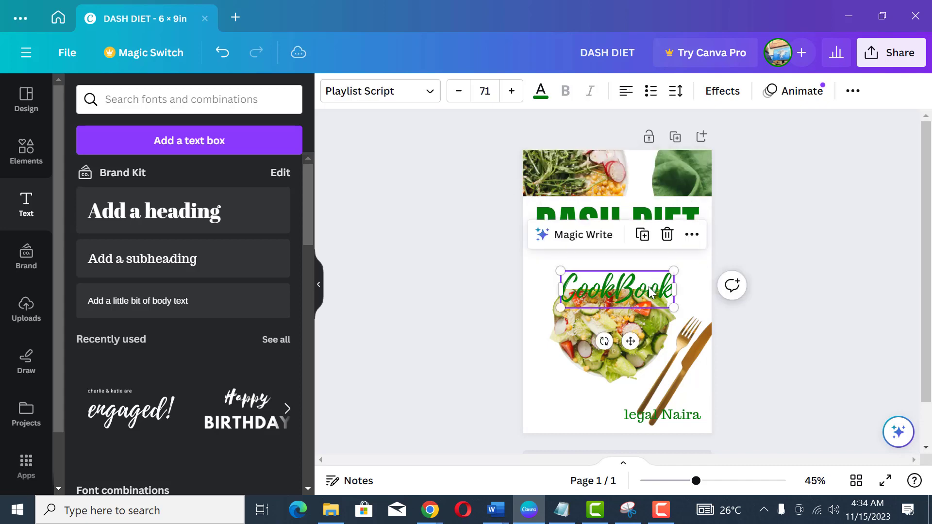
{"action": "left_click_drag", "start_coordinate": [650, 290], "coordinate": [640, 270]}
- Enlarge the white band slightly and center it so it extends past both side edges of the cover
{"action": "left_click", "coordinate": [720, 289]}
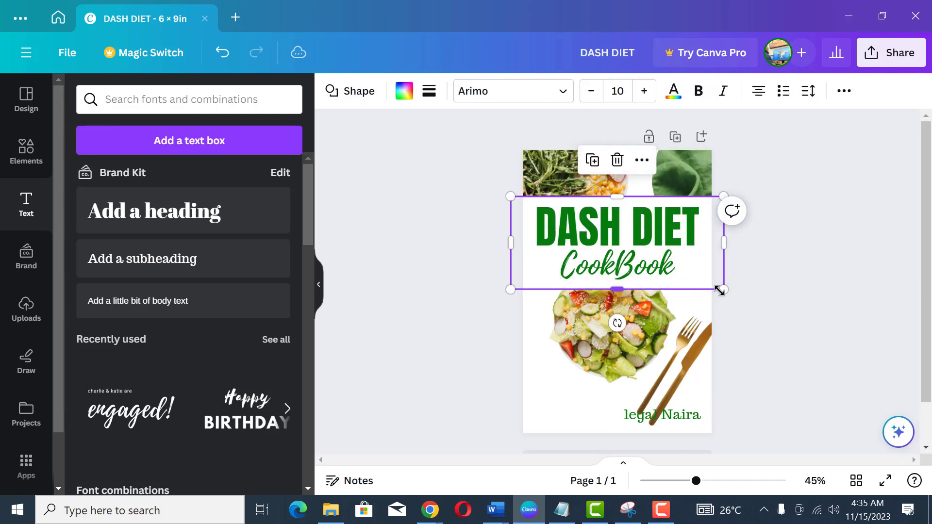
{"action": "left_click_drag", "start_coordinate": [724, 291], "coordinate": [730, 291]}
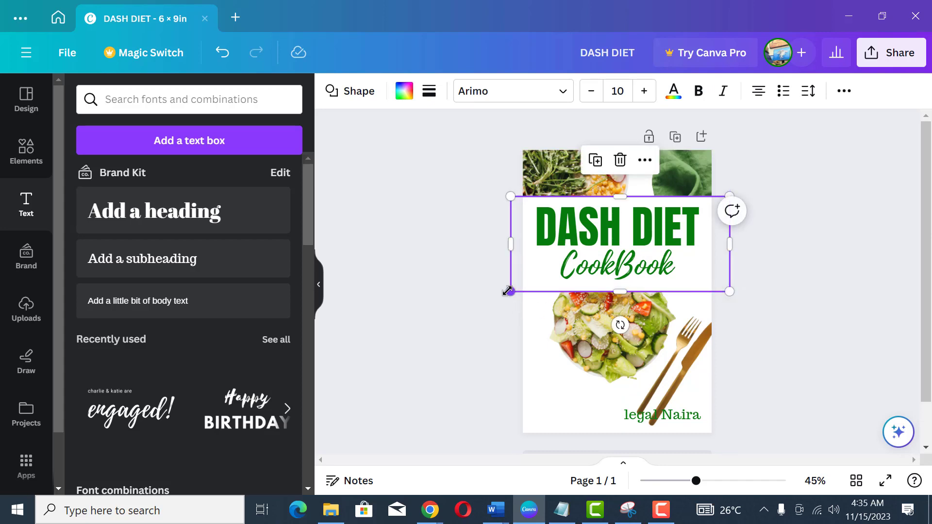
{"action": "left_click_drag", "start_coordinate": [508, 292], "coordinate": [506, 291]}
{"action": "left_click_drag", "start_coordinate": [683, 283], "coordinate": [703, 283]}
{"action": "left_click", "coordinate": [806, 256]}
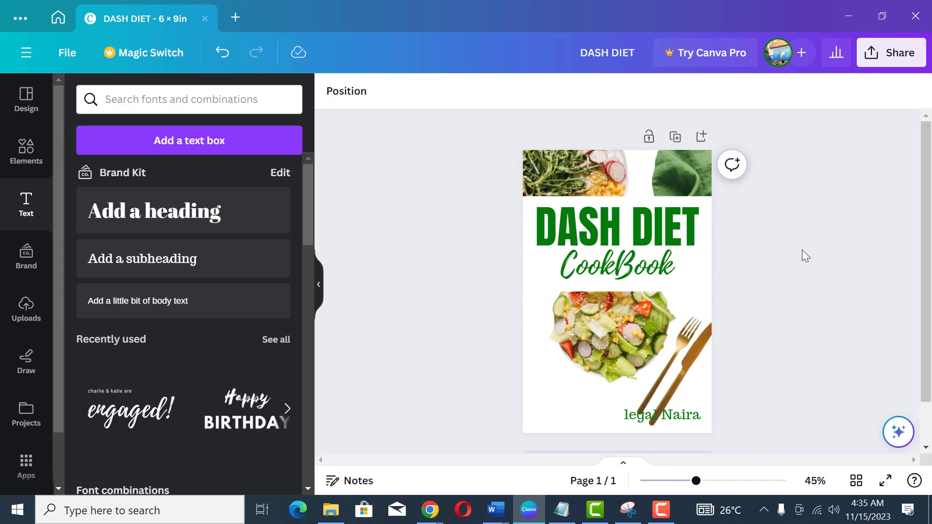
- Set the white title band's transparency to 77 so the photo shows through behind the titles
{"action": "left_click", "coordinate": [703, 278]}
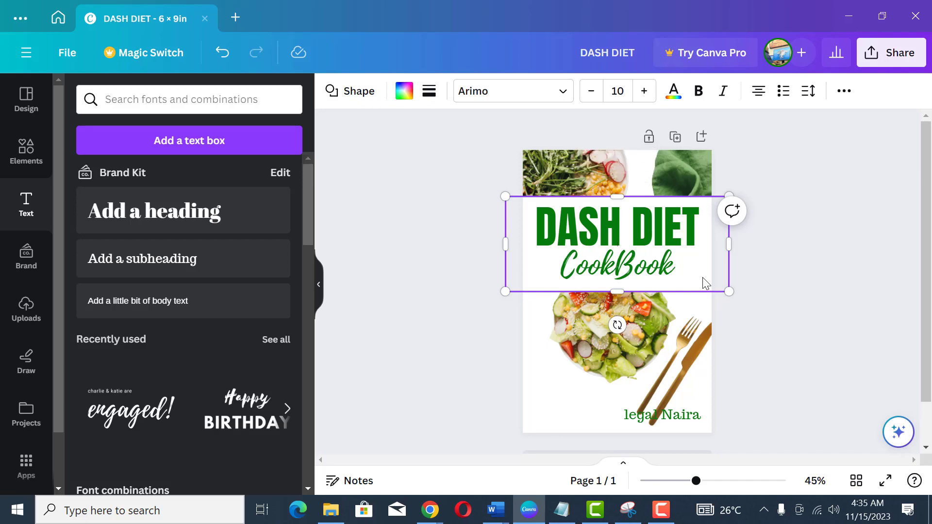
{"action": "left_click", "coordinate": [845, 91]}
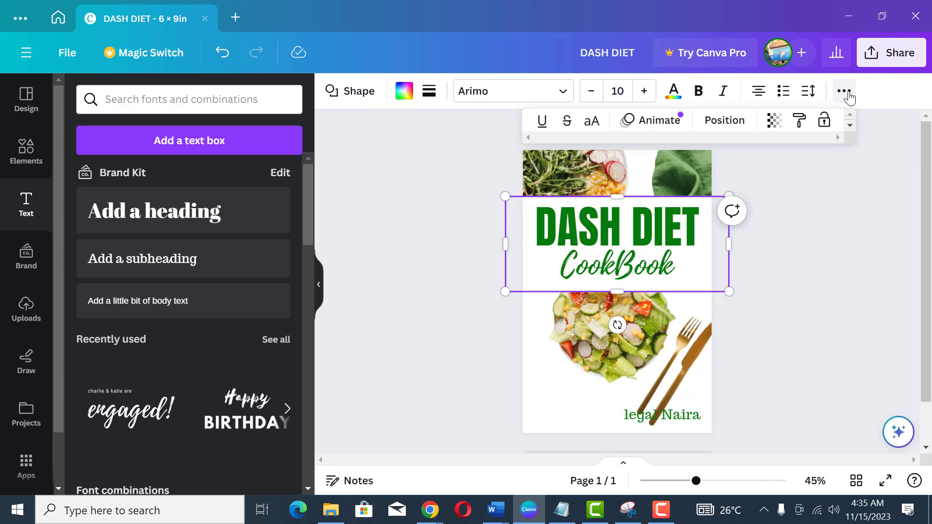
{"action": "left_click", "coordinate": [775, 126]}
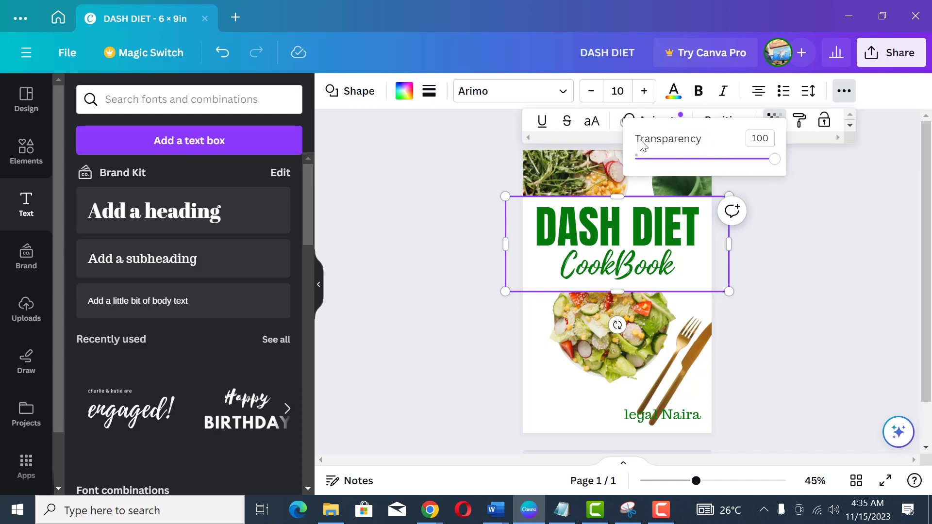
{"action": "left_click_drag", "start_coordinate": [775, 160], "coordinate": [745, 169]}
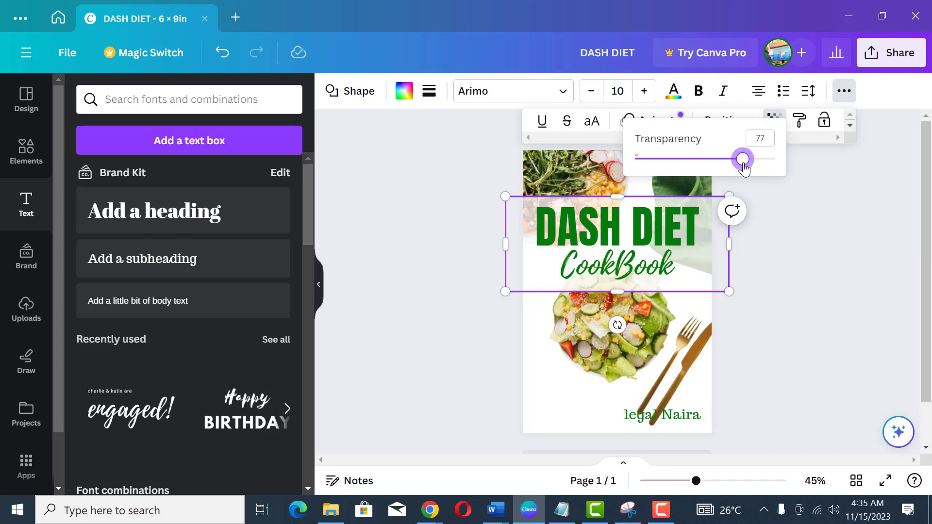
{"action": "left_click", "coordinate": [773, 316]}
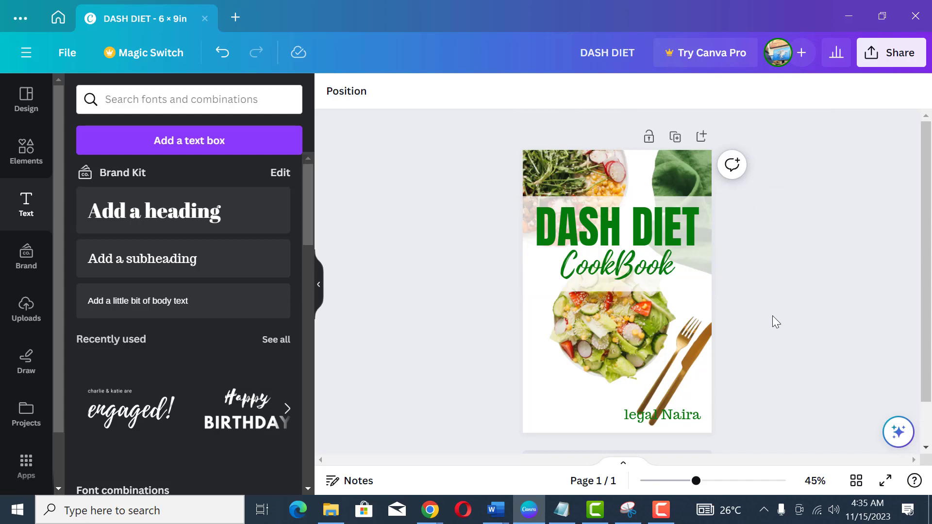
- Give the white title band a solid border with a weight of 10
{"action": "left_click", "coordinate": [707, 275]}
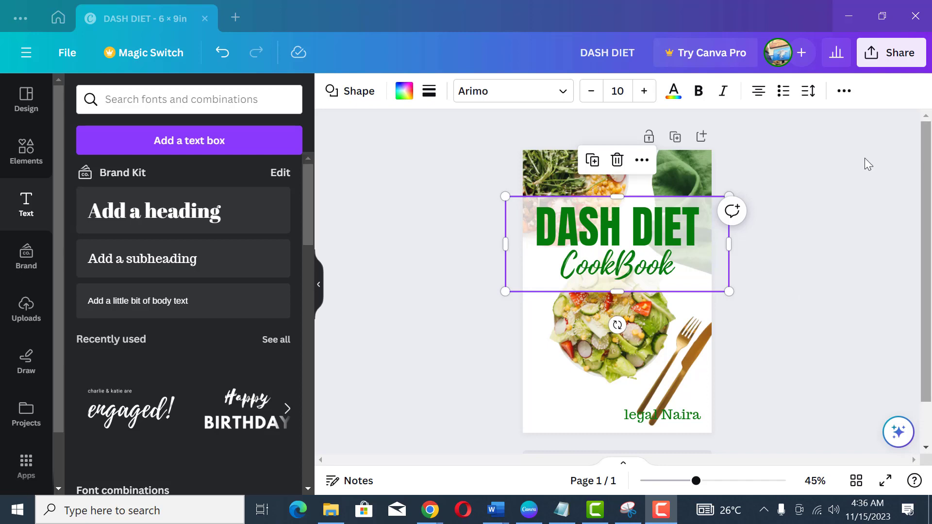
{"action": "left_click", "coordinate": [433, 96]}
{"action": "left_click", "coordinate": [433, 96]}
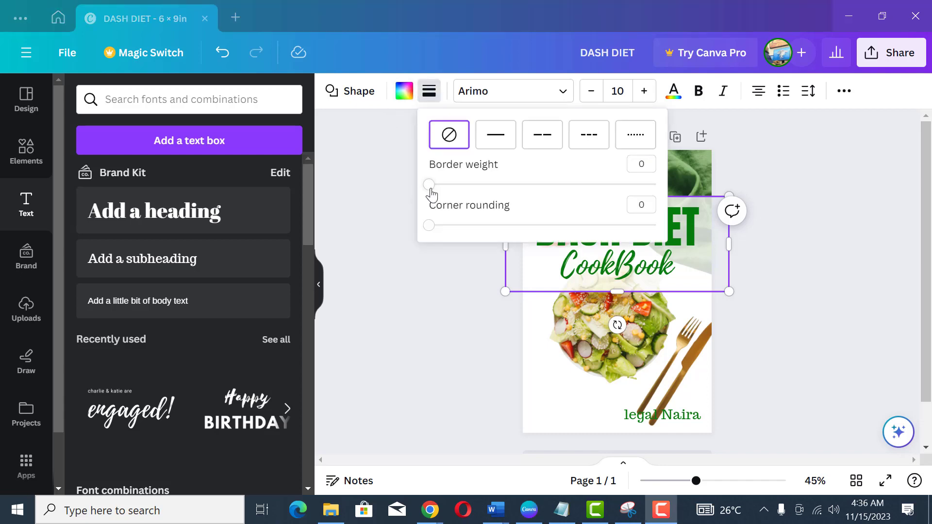
{"action": "left_click_drag", "start_coordinate": [429, 190], "coordinate": [454, 195]}
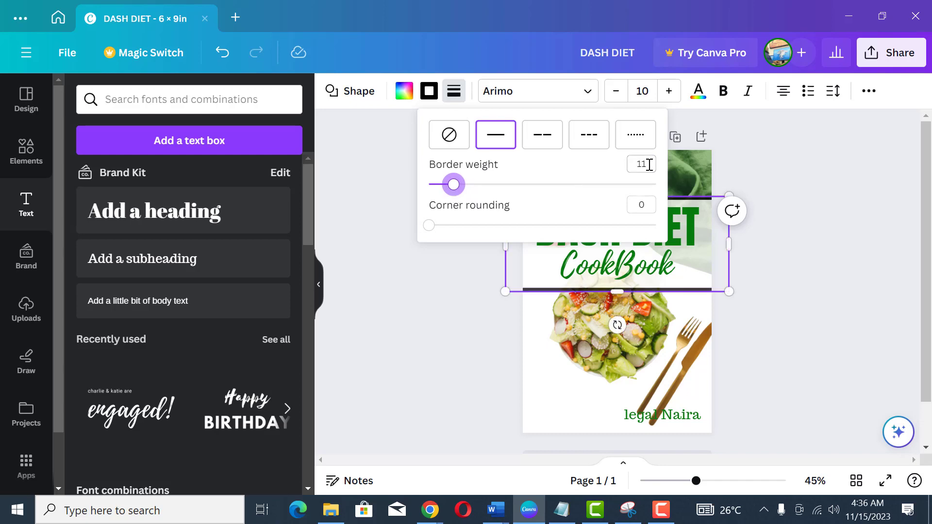
{"action": "left_click", "coordinate": [638, 163]}
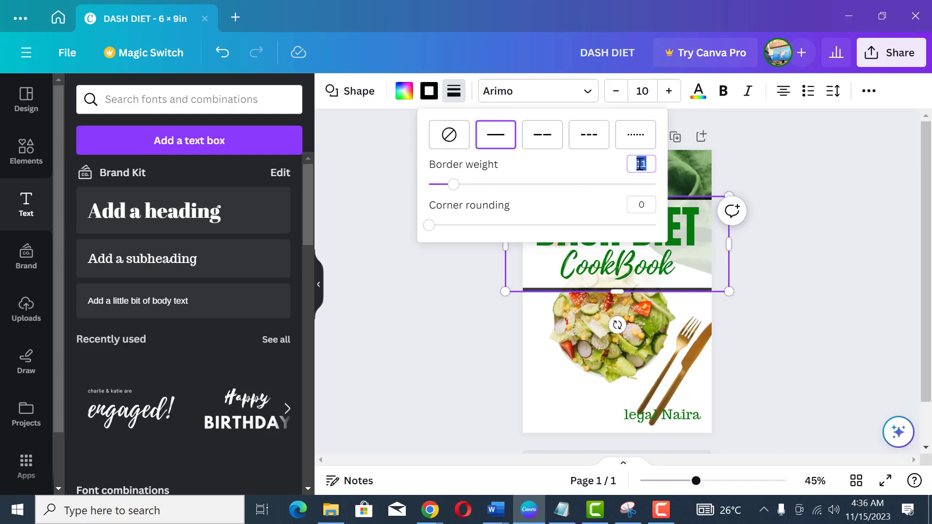
{"action": "key", "text": "BackSpace"}
{"action": "type", "text": "10"}
{"action": "key", "text": "Return"}
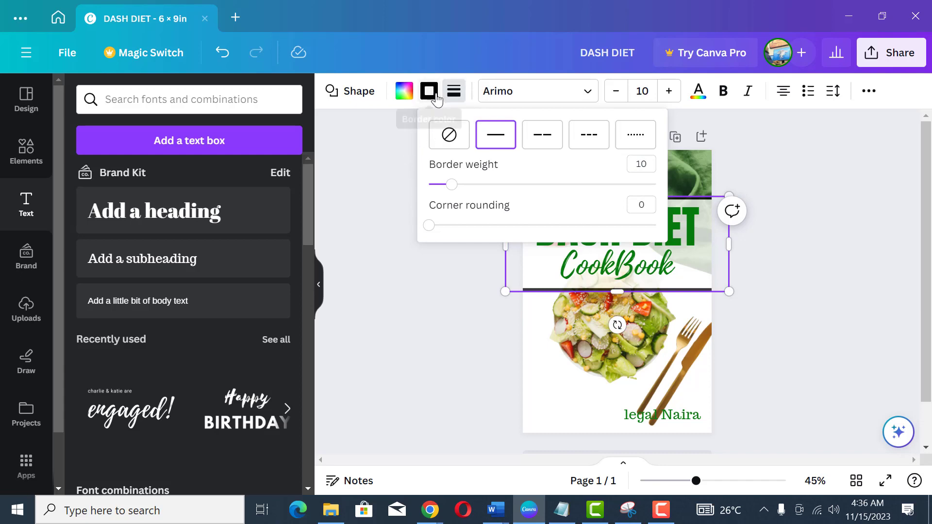
- Recolor the title band's border to the document's green used for the titles
{"action": "left_click", "coordinate": [430, 94]}
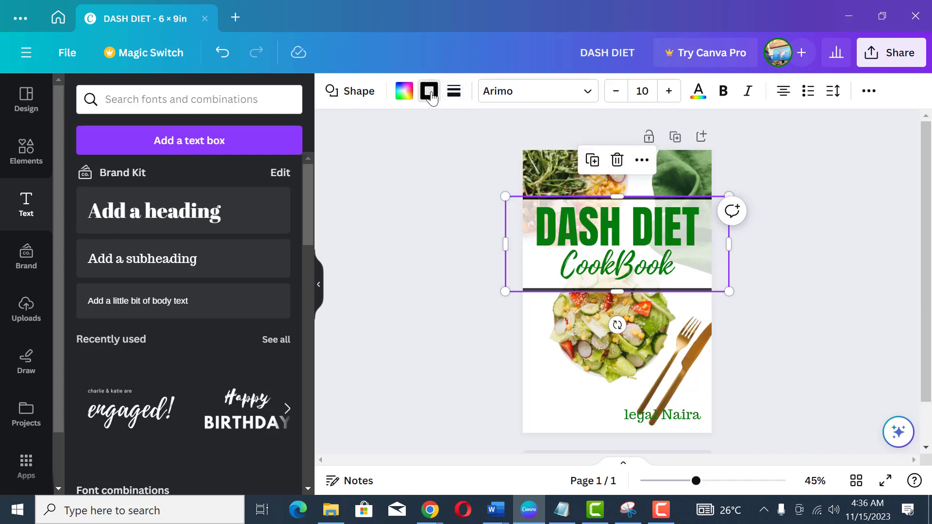
{"action": "left_click", "coordinate": [167, 184]}
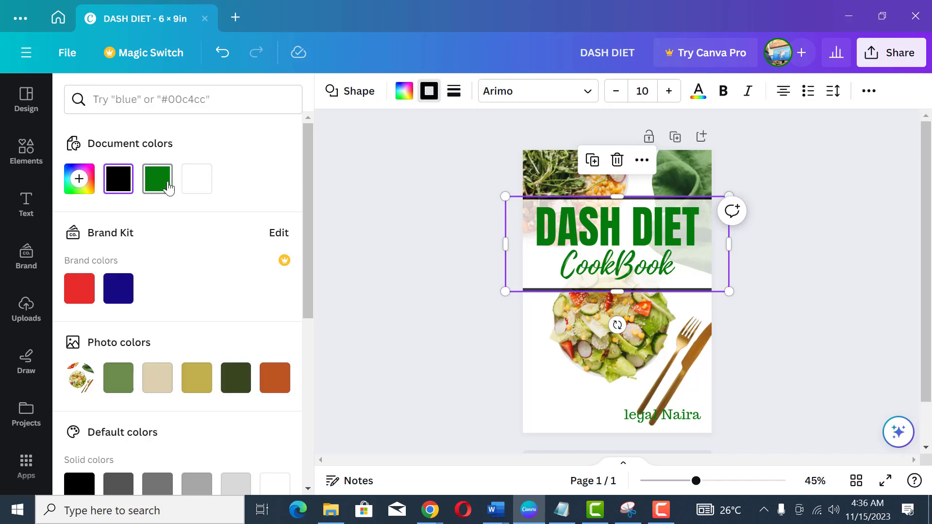
{"action": "left_click", "coordinate": [802, 295]}
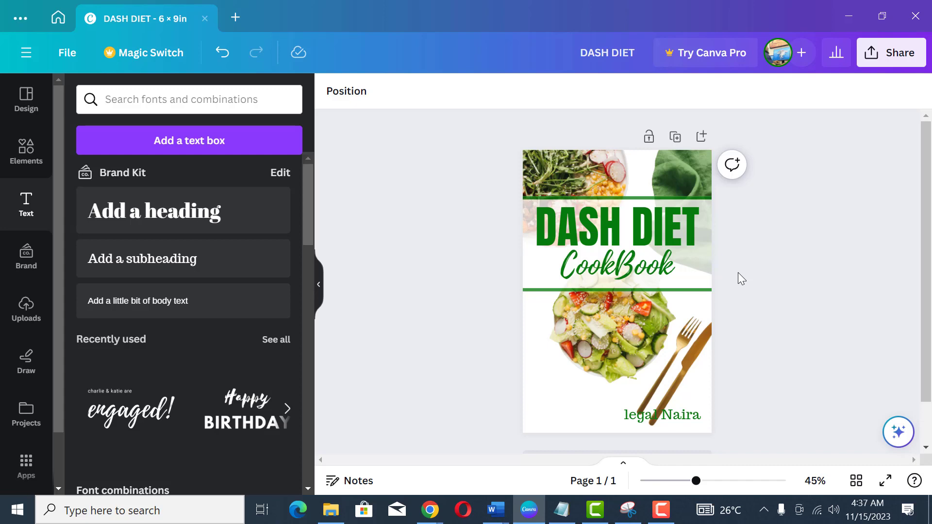
- Enlarge the CookBook text slightly on the band and move the author name to the cover's lower-left corner
{"action": "left_click", "coordinate": [685, 292]}
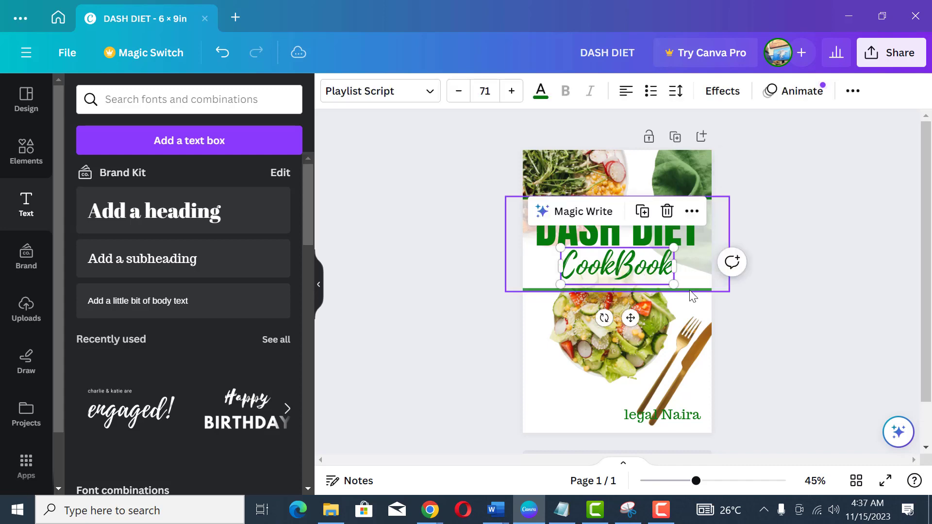
{"action": "mouse_move", "coordinate": [674, 284]}
{"action": "left_mouse_down"}
{"action": "mouse_move", "coordinate": [655, 284]}
{"action": "mouse_move", "coordinate": [682, 278]}
{"action": "mouse_move", "coordinate": [663, 279]}
{"action": "left_mouse_up"}
{"action": "left_click", "coordinate": [747, 322]}
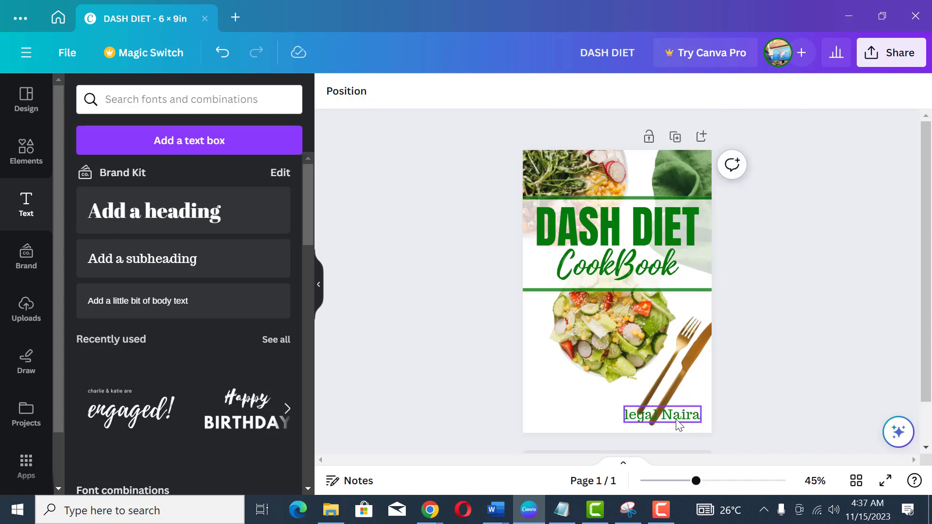
{"action": "left_click_drag", "start_coordinate": [678, 424], "coordinate": [590, 419]}
{"action": "left_click", "coordinate": [787, 298]}
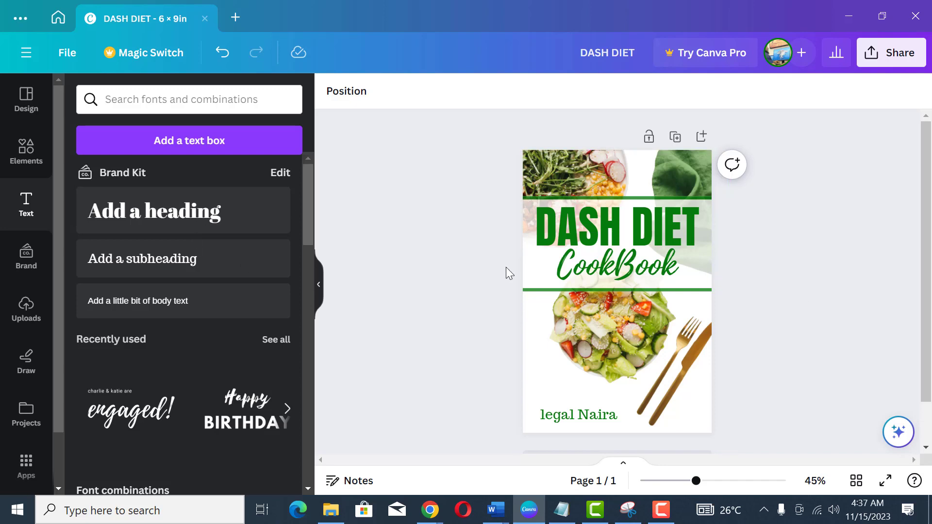
- Add a square filled with the title green and reshape it into a rectangle at the cover's left edge, below the title band
{"action": "left_click", "coordinate": [26, 154]}
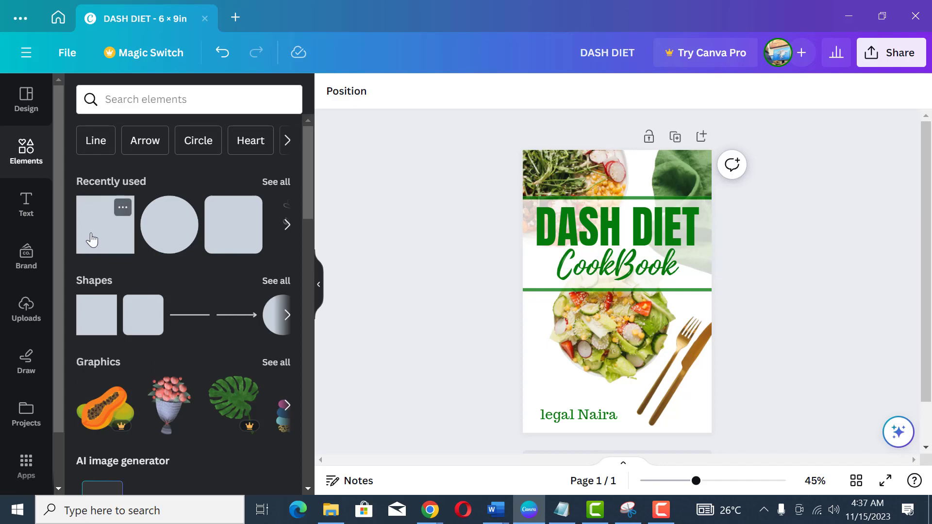
{"action": "left_click_drag", "start_coordinate": [600, 302], "coordinate": [625, 331]}
{"action": "left_click_drag", "start_coordinate": [579, 358], "coordinate": [573, 352]}
{"action": "left_click", "coordinate": [773, 257]}
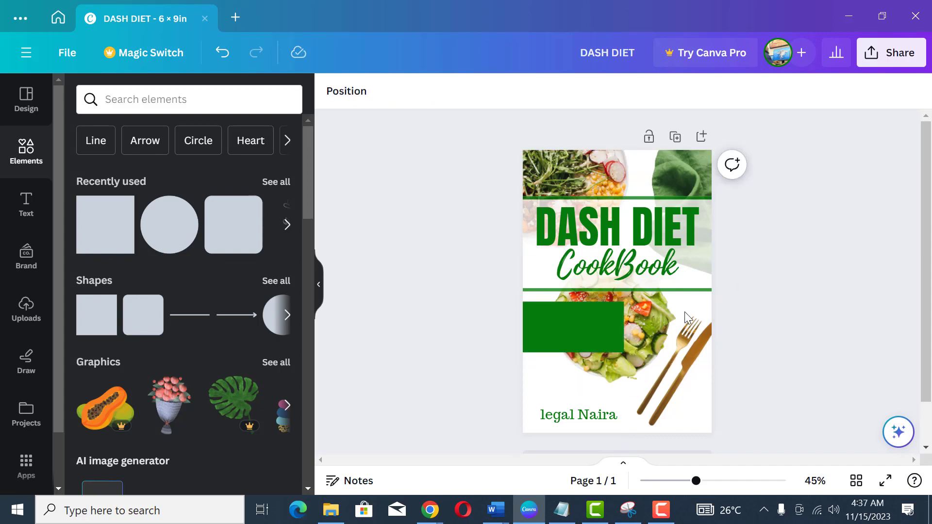
{"action": "left_click", "coordinate": [596, 324]}
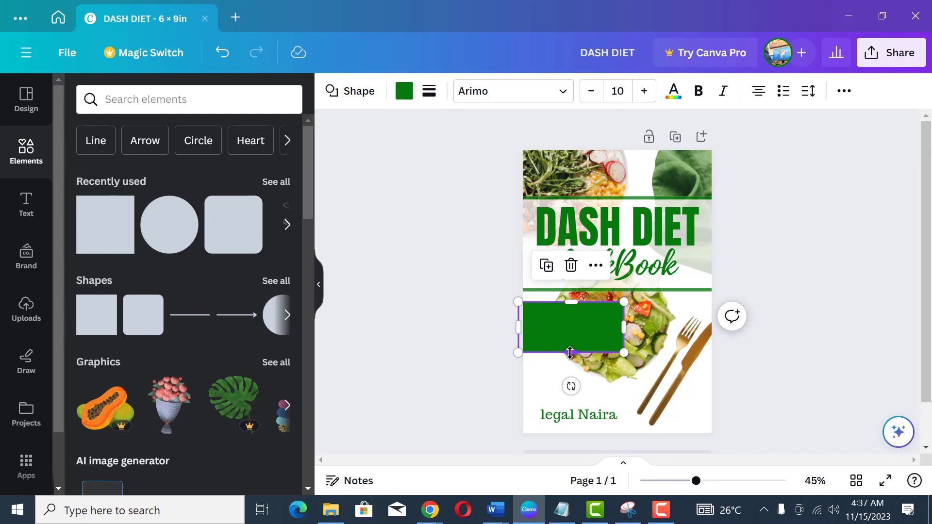
{"action": "left_click_drag", "start_coordinate": [571, 353], "coordinate": [573, 362]}
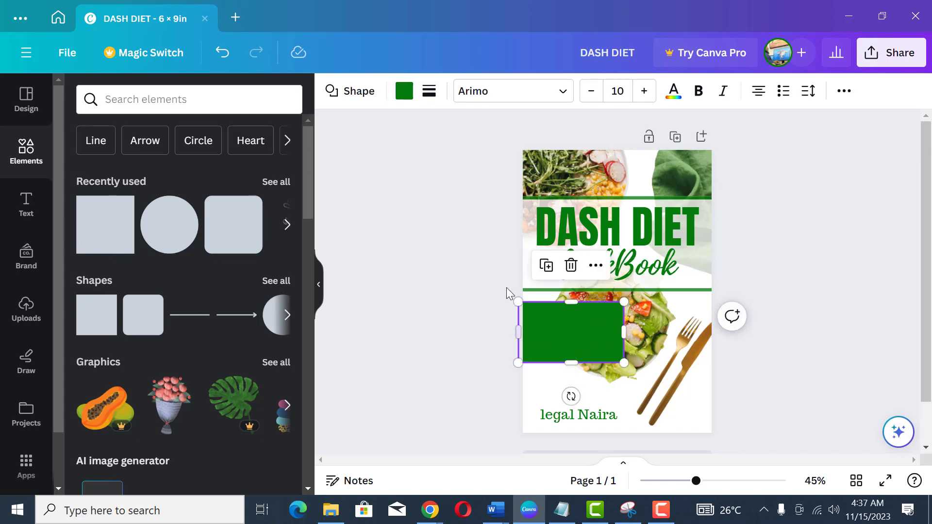
{"action": "left_click", "coordinate": [476, 244]}
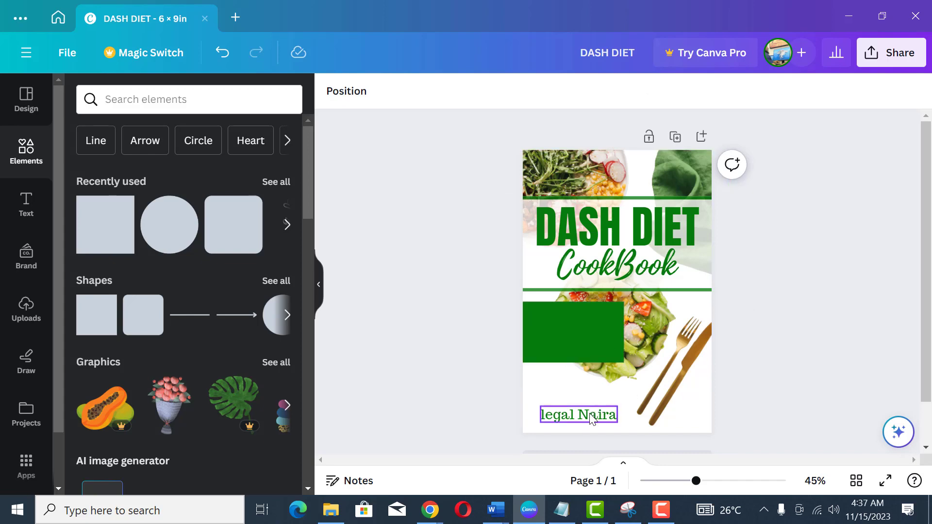
- Add the white subtitle "Easy Delicious Meals for a Healthy Heart" on the green rectangle, widening the rectangle to fit
{"action": "left_click", "coordinate": [28, 206]}
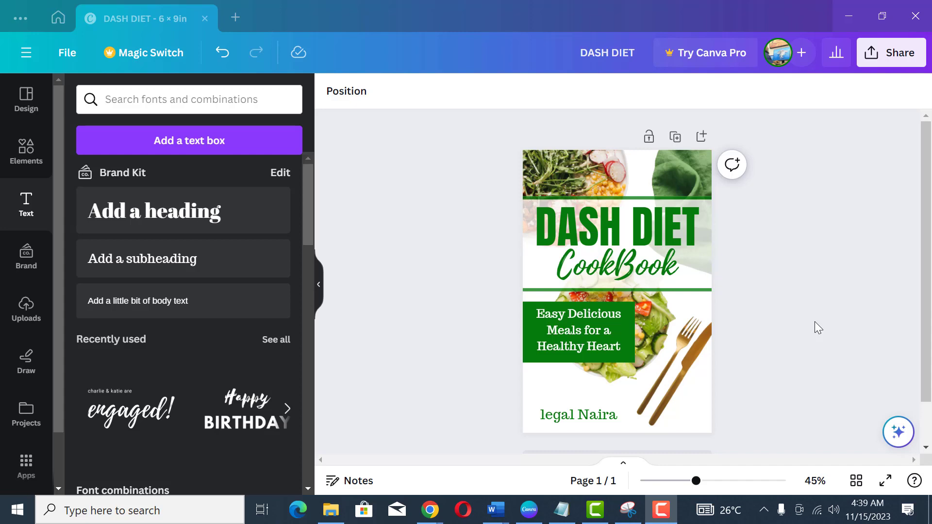
- Give the green subtitle rectangle a solid border with a weight of 10
{"action": "left_click", "coordinate": [554, 361]}
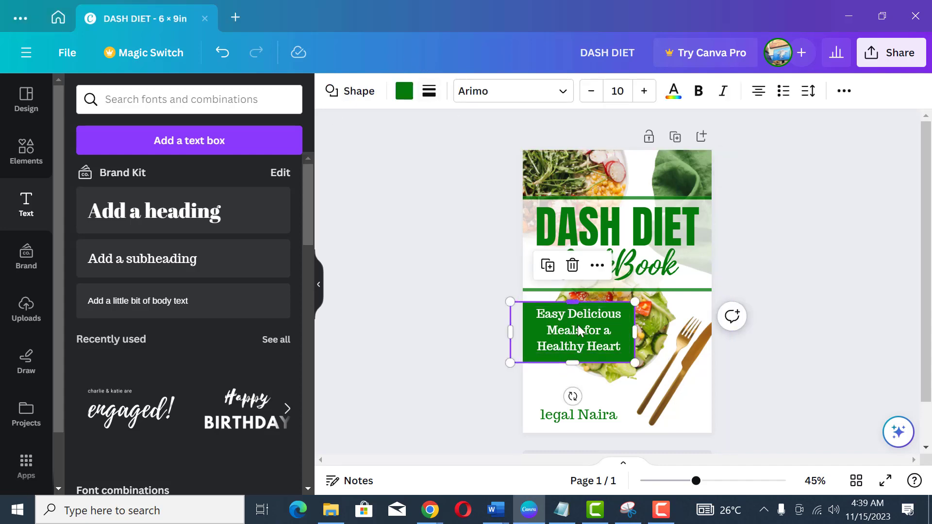
{"action": "left_click", "coordinate": [429, 92]}
{"action": "left_click_drag", "start_coordinate": [429, 184], "coordinate": [438, 185]}
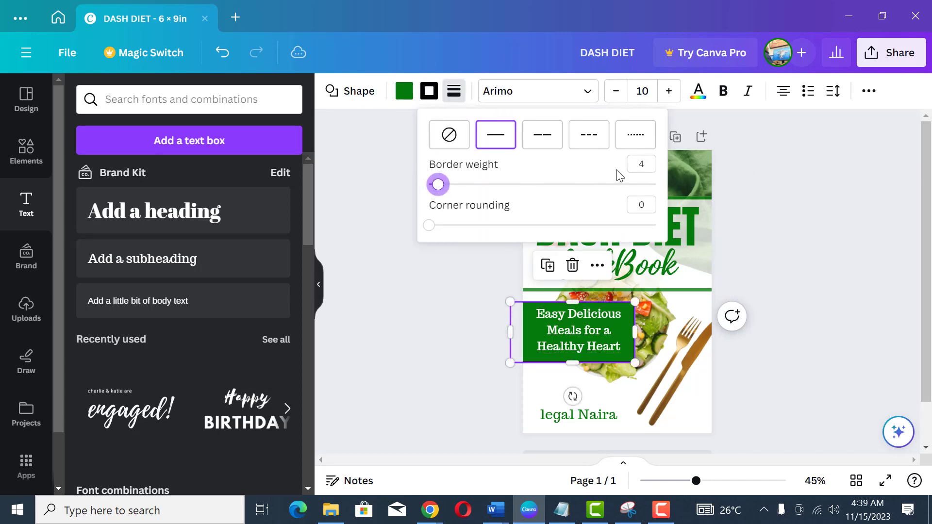
{"action": "left_click", "coordinate": [648, 165]}
{"action": "key", "text": "BackSpace"}
{"action": "type", "text": "10"}
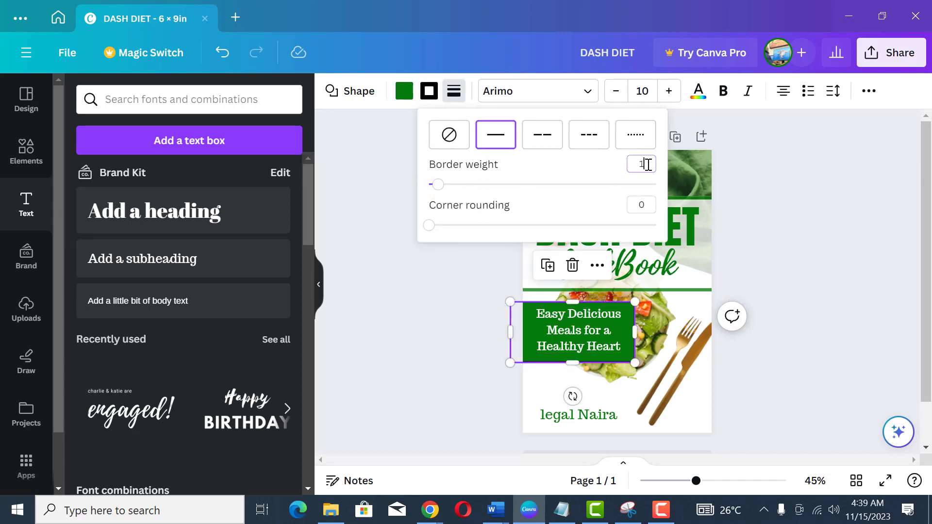
{"action": "key", "text": "Return"}
- Recolor the subtitle rectangle's border to the white from the document colors
{"action": "left_click", "coordinate": [429, 94]}
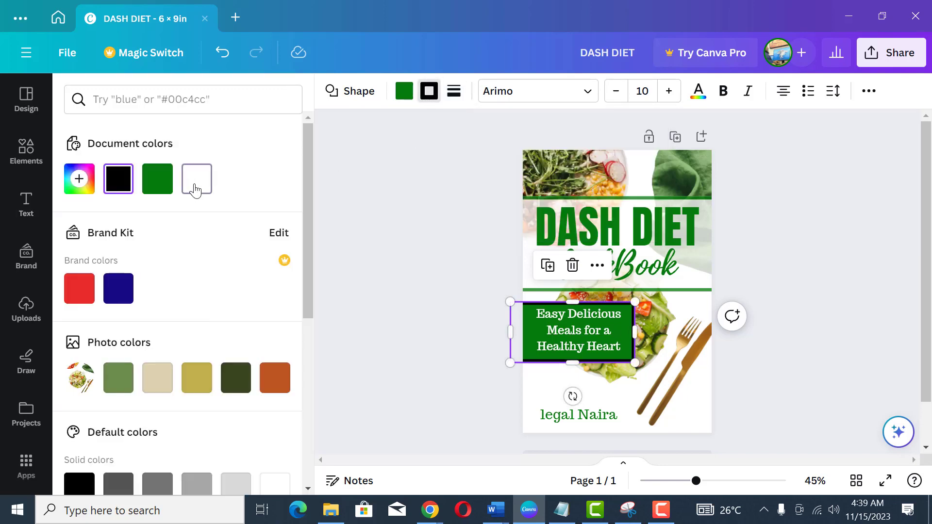
{"action": "left_click", "coordinate": [196, 179]}
{"action": "left_click", "coordinate": [767, 230]}
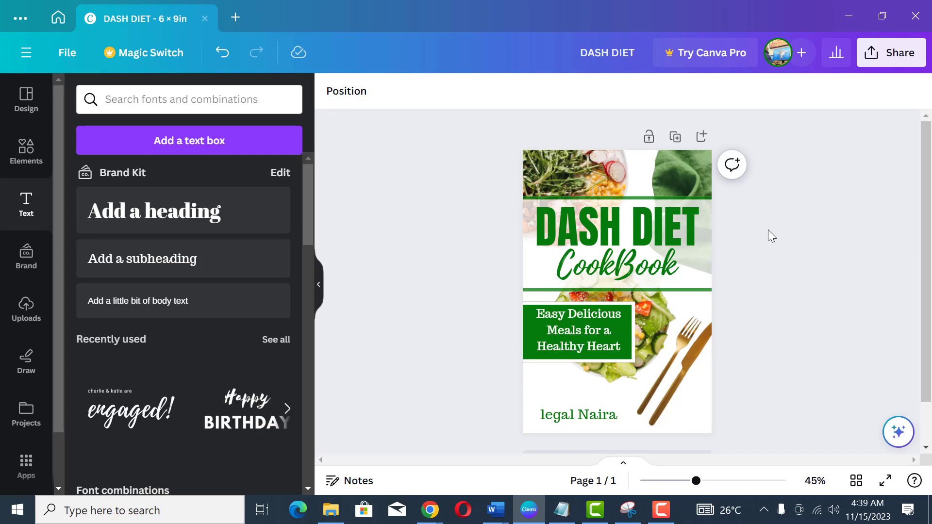
- Shift the author name slightly closer to the cover's left edge, below the subtitle rectangle
{"action": "left_click", "coordinate": [579, 417]}
{"action": "left_click_drag", "start_coordinate": [579, 417], "coordinate": [575, 421]}
{"action": "left_click", "coordinate": [785, 279]}
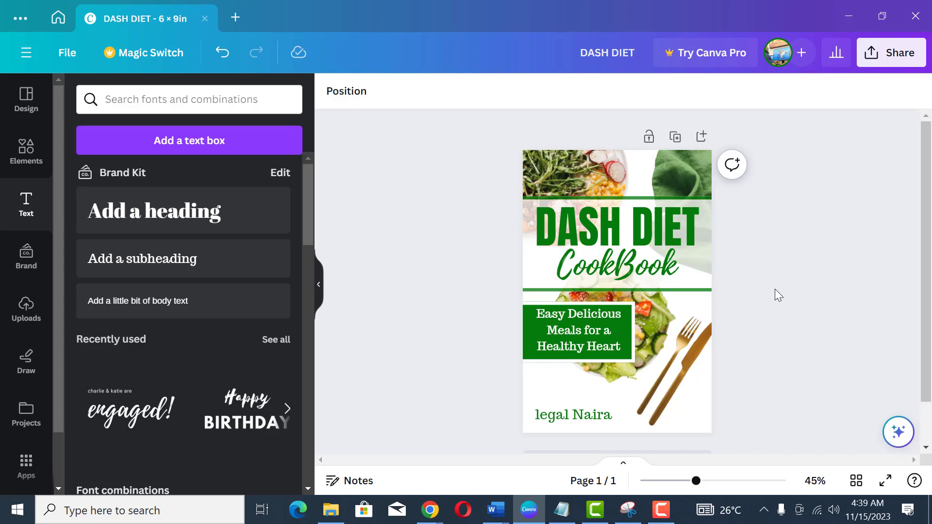
{"action": "scroll", "coordinate": [775, 290], "scroll_direction": "down", "scroll_amount": 2}
{"action": "scroll", "coordinate": [775, 289], "scroll_direction": "up", "scroll_amount": 2}
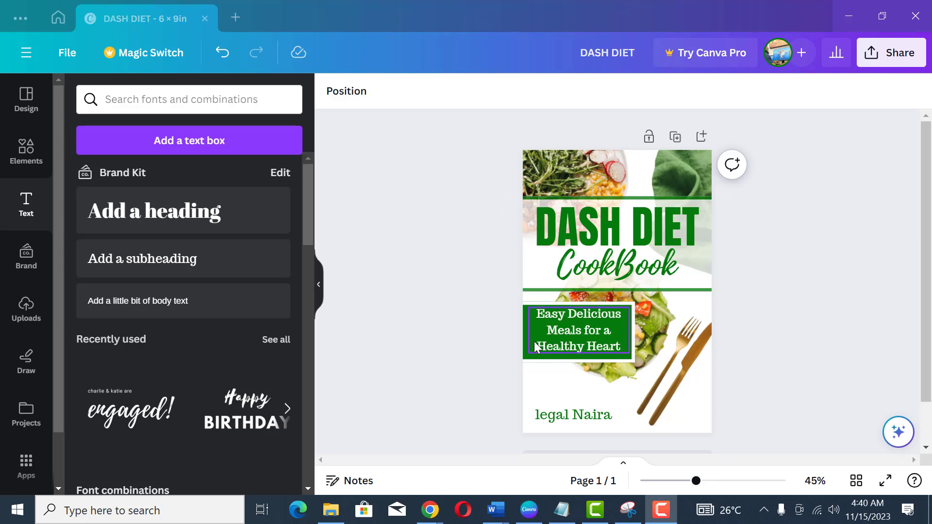
{"action": "left_click", "coordinate": [787, 275]}
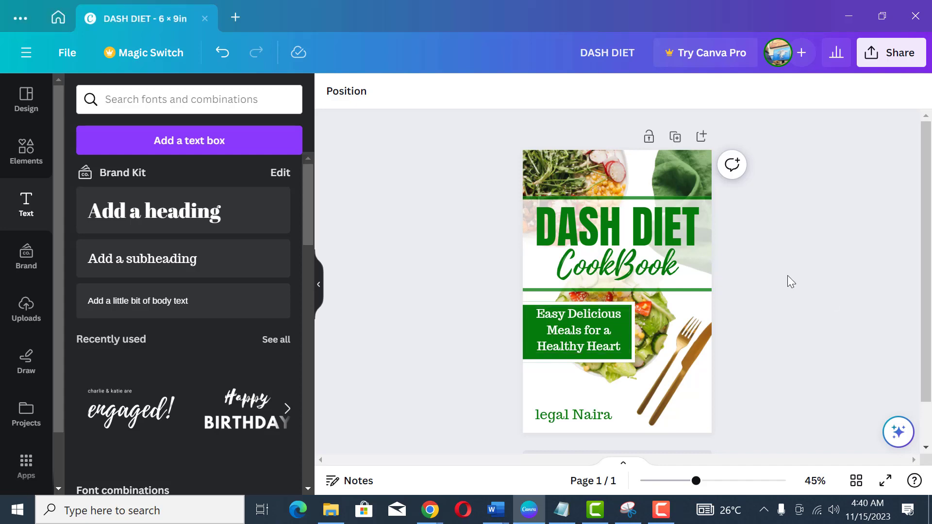